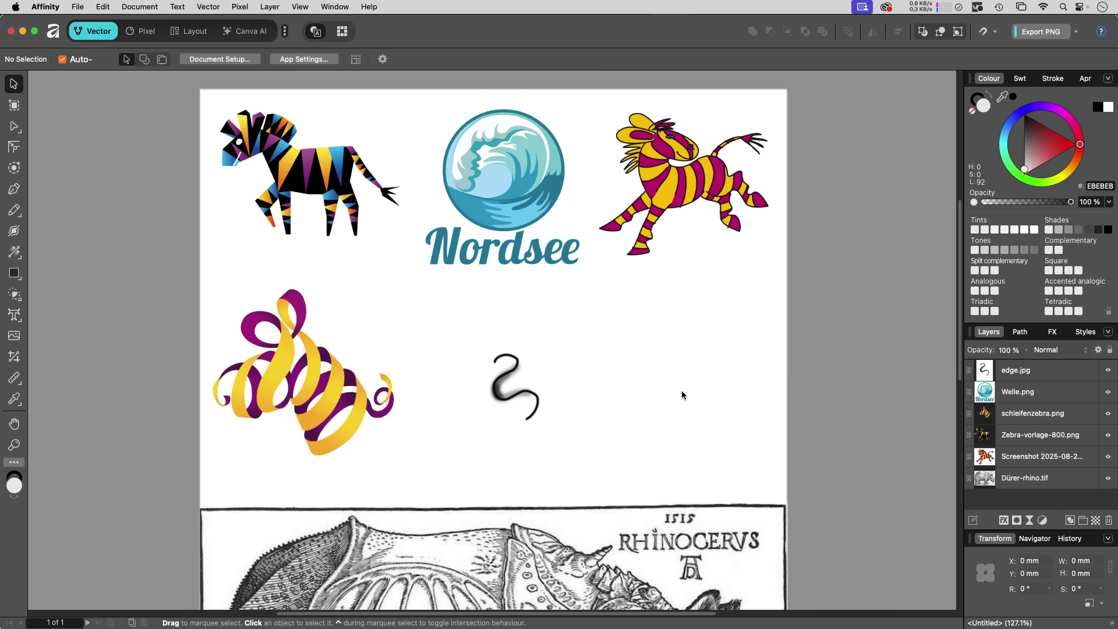
Select the squiggle image edge.jpg and start Vector > Image Trace on it
{"action": "scroll", "coordinate": [669, 390], "scroll_direction": "right", "scroll_amount": 3}
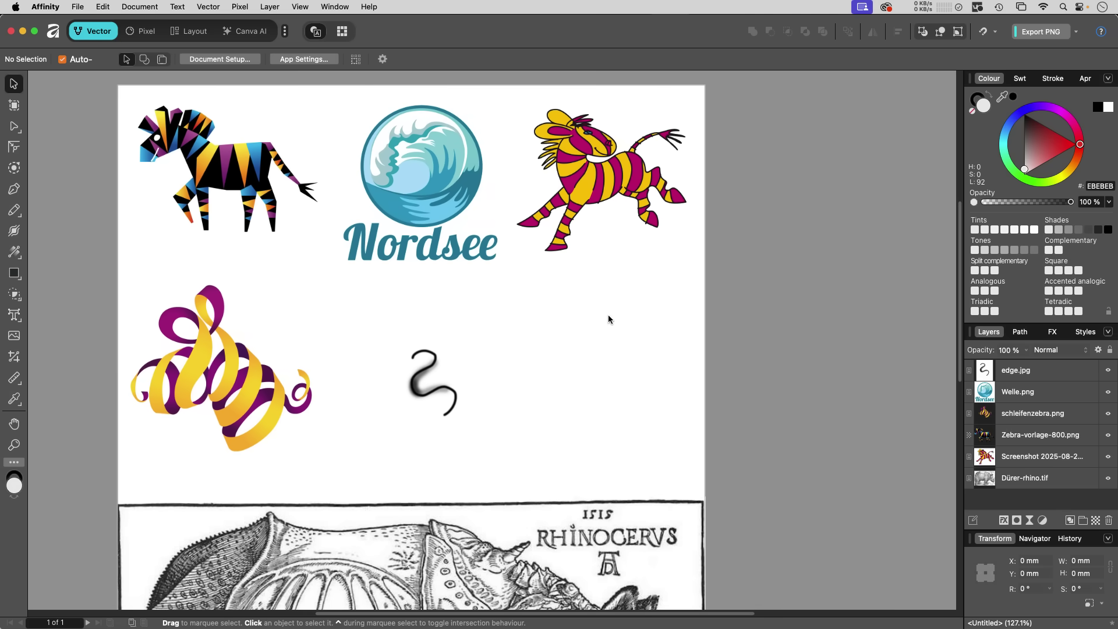
{"action": "left_click", "coordinate": [431, 382]}
{"action": "scroll", "coordinate": [464, 369], "scroll_direction": "up", "scroll_amount": 10}
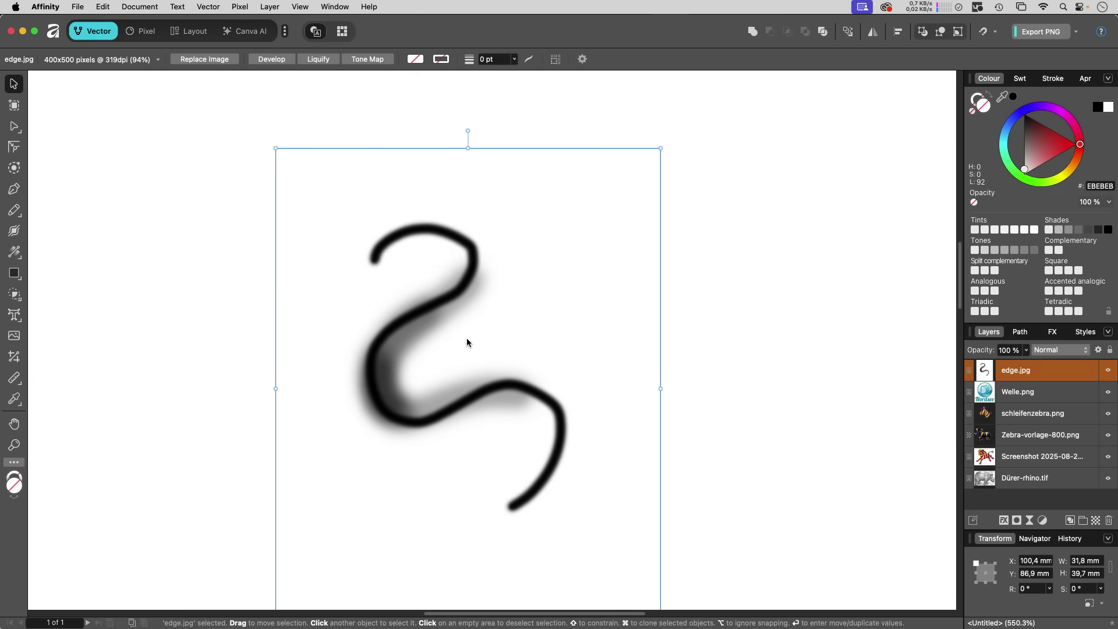
{"action": "left_click", "coordinate": [211, 7]}
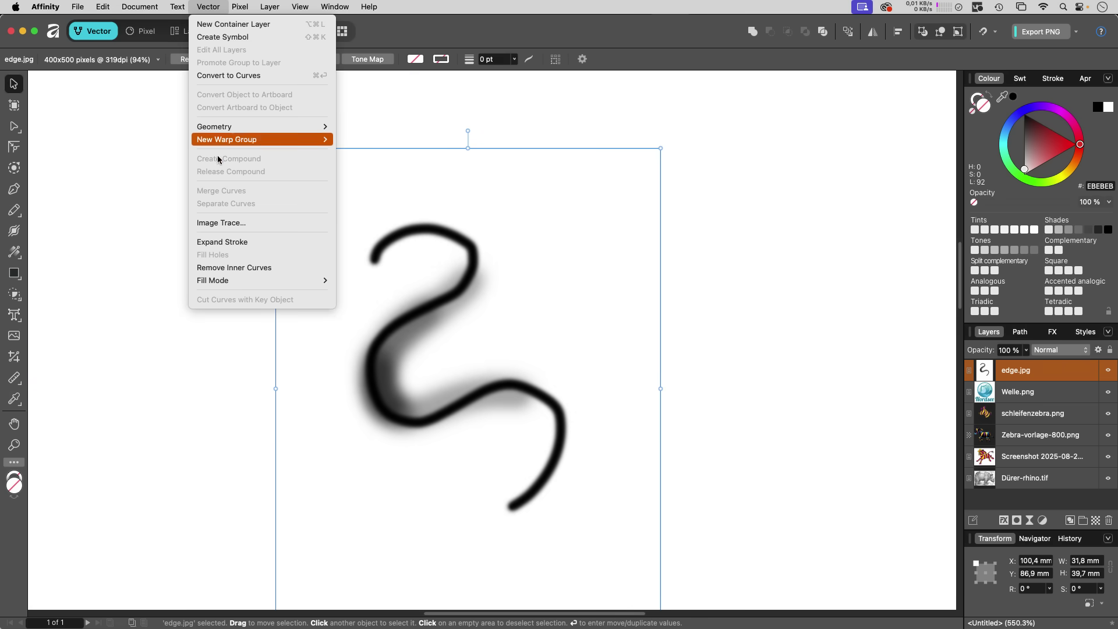
{"action": "left_click", "coordinate": [497, 224]}
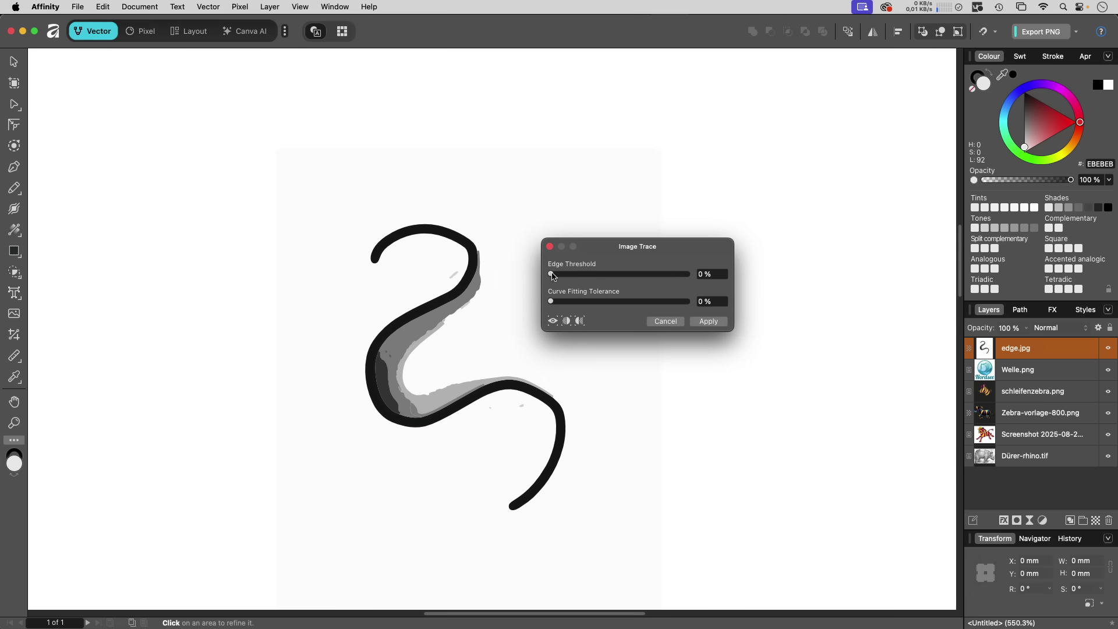
Set Edge Threshold to 56% and Curve Fitting Tolerance to 0% for the squiggle trace
{"action": "mouse_move", "coordinate": [552, 275]}
{"action": "left_mouse_down"}
{"action": "mouse_move", "coordinate": [681, 277]}
{"action": "mouse_move", "coordinate": [539, 279]}
{"action": "mouse_move", "coordinate": [599, 305]}
{"action": "mouse_move", "coordinate": [672, 304]}
{"action": "left_mouse_up"}
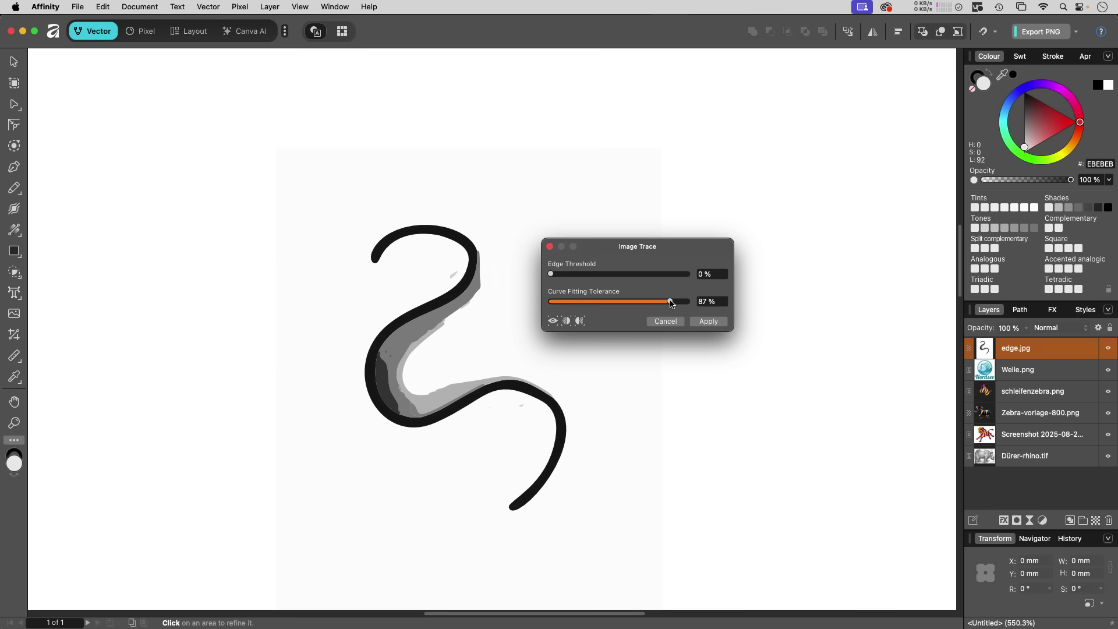
{"action": "left_click_drag", "start_coordinate": [670, 302], "coordinate": [551, 302]}
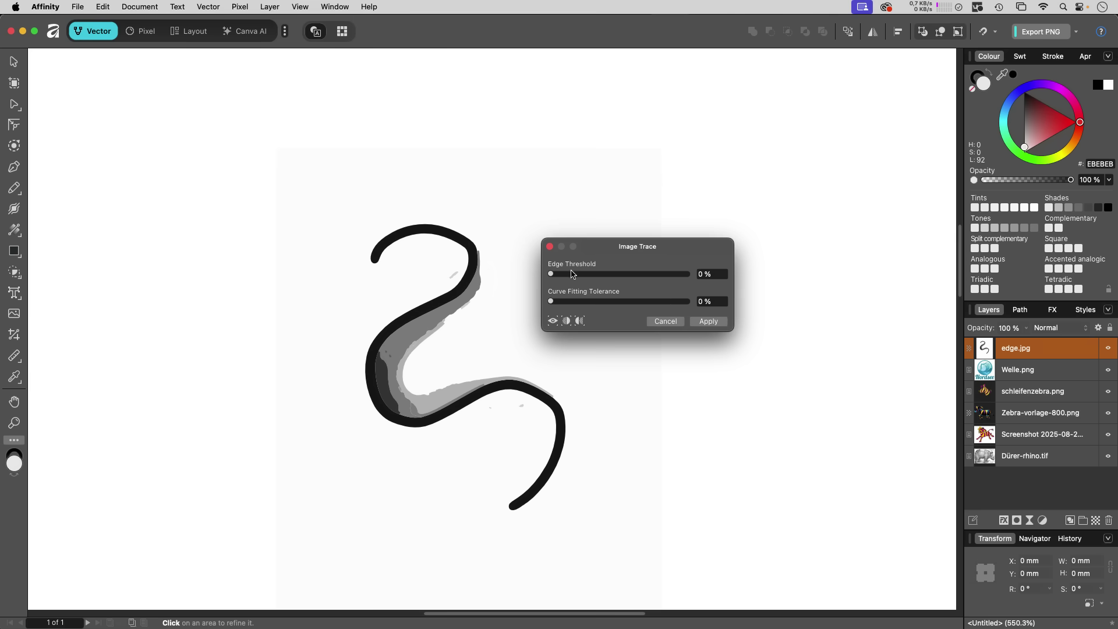
{"action": "left_click_drag", "start_coordinate": [552, 275], "coordinate": [658, 275]}
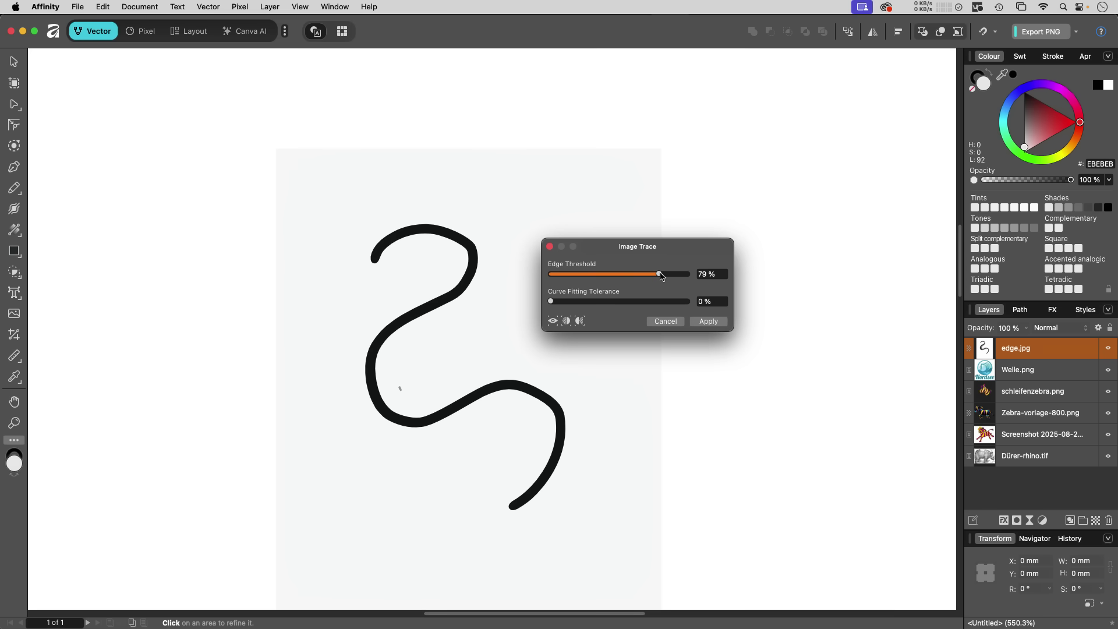
{"action": "mouse_move", "coordinate": [659, 273]}
{"action": "left_mouse_down"}
{"action": "mouse_move", "coordinate": [689, 277]}
{"action": "mouse_move", "coordinate": [629, 277]}
{"action": "left_mouse_up"}
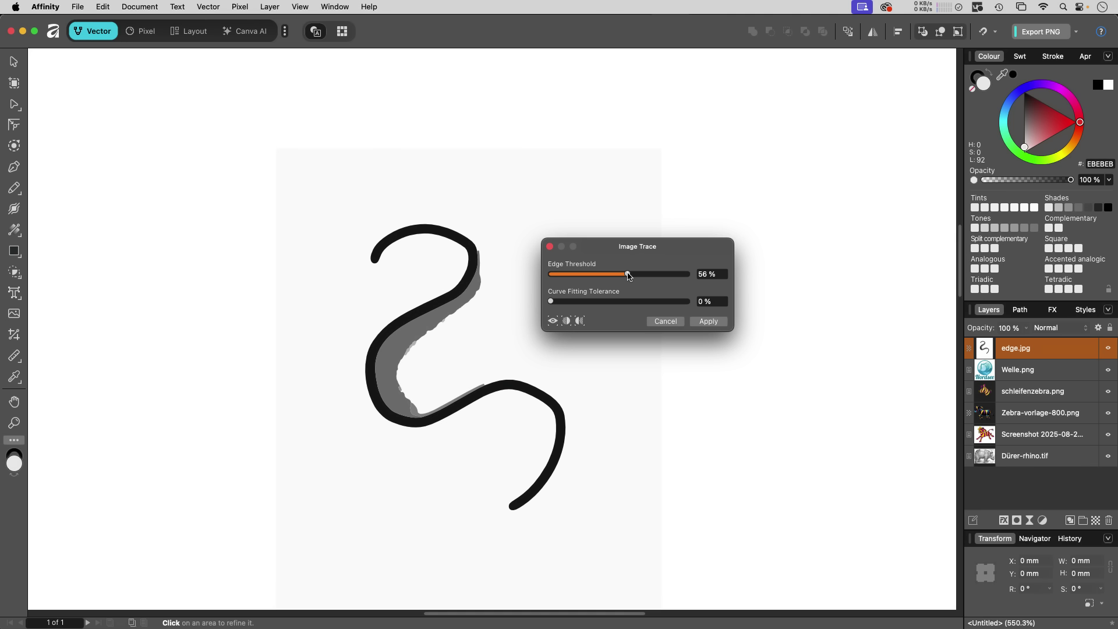
{"action": "left_click_drag", "start_coordinate": [626, 247], "coordinate": [654, 225]}
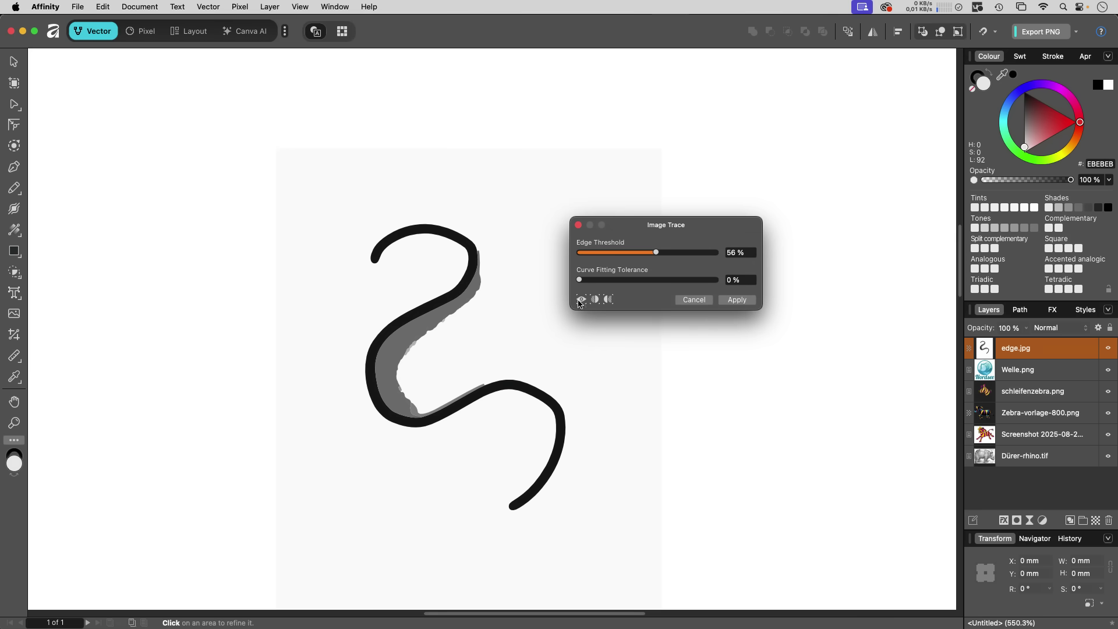
Compare the traced S-curve with the blurry original in split Before/After view, then apply
{"action": "left_click", "coordinate": [596, 300]}
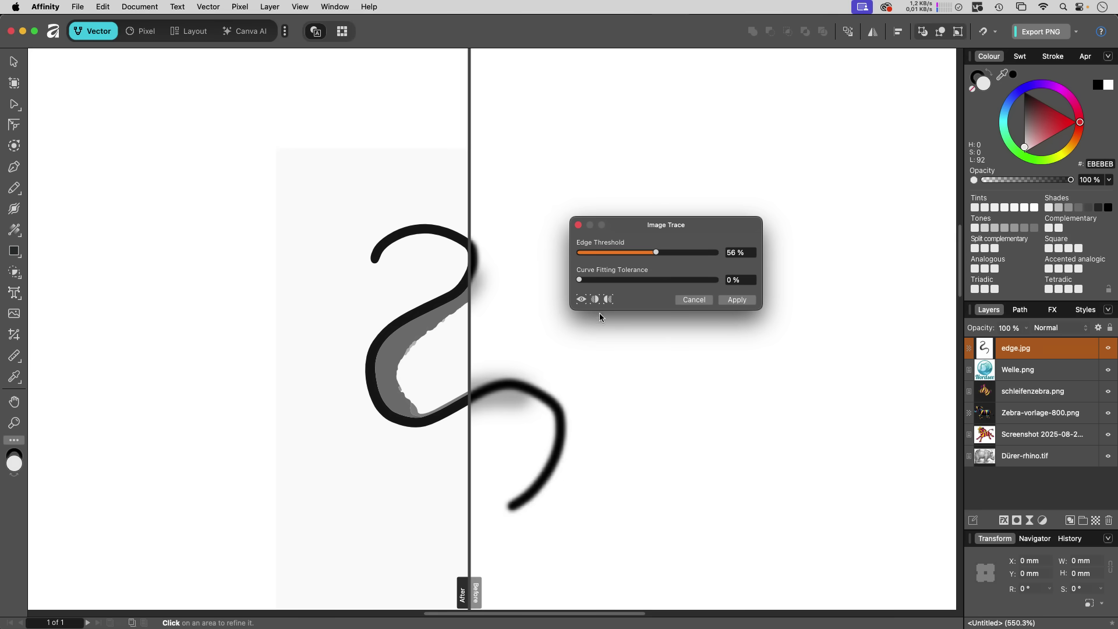
{"action": "left_click", "coordinate": [467, 589]}
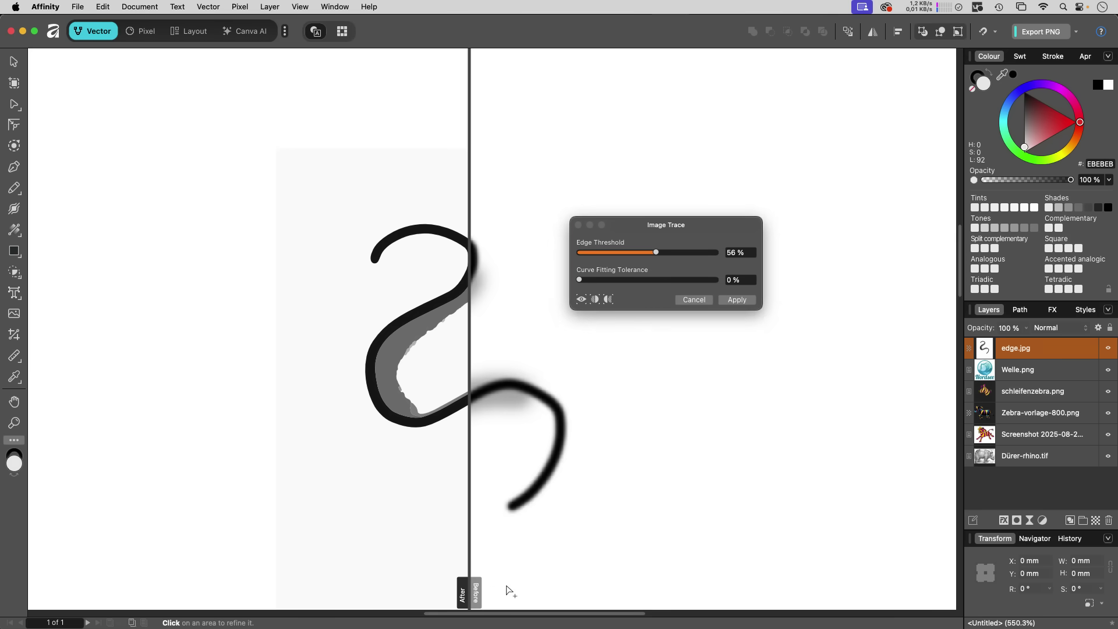
{"action": "left_click_drag", "start_coordinate": [470, 591], "coordinate": [417, 527]}
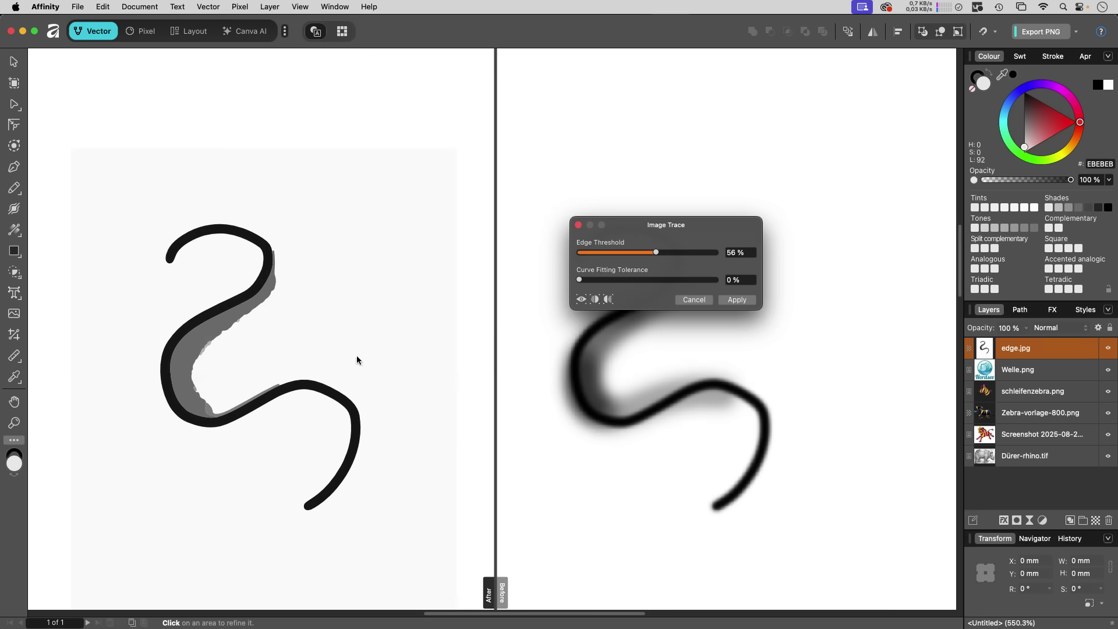
{"action": "mouse_move", "coordinate": [682, 222]}
{"action": "left_mouse_down"}
{"action": "mouse_move", "coordinate": [643, 136]}
{"action": "mouse_move", "coordinate": [721, 239]}
{"action": "left_mouse_up"}
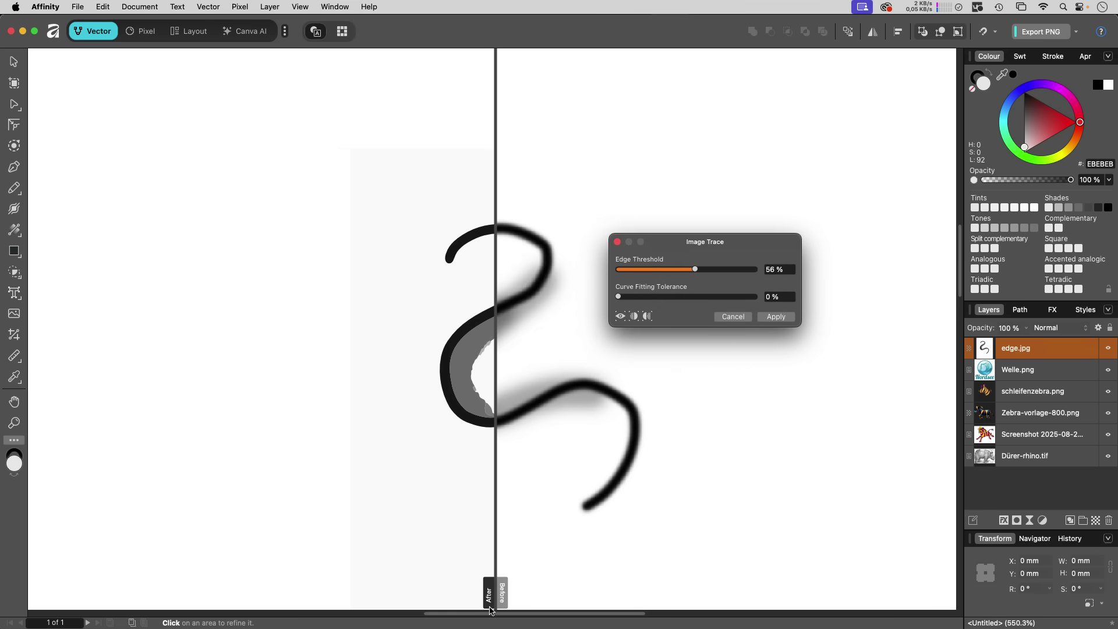
{"action": "mouse_move", "coordinate": [495, 589]}
{"action": "left_mouse_down"}
{"action": "mouse_move", "coordinate": [571, 589]}
{"action": "mouse_move", "coordinate": [405, 588]}
{"action": "mouse_move", "coordinate": [649, 588]}
{"action": "mouse_move", "coordinate": [431, 590]}
{"action": "mouse_move", "coordinate": [629, 585]}
{"action": "left_mouse_up"}
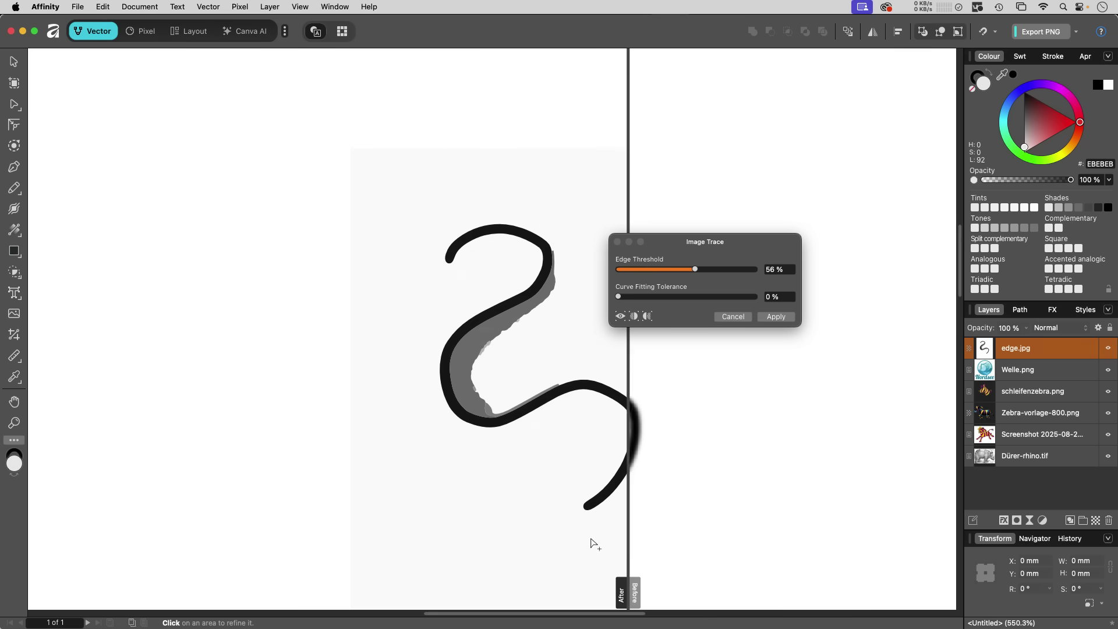
{"action": "left_click_drag", "start_coordinate": [627, 543], "coordinate": [425, 537]}
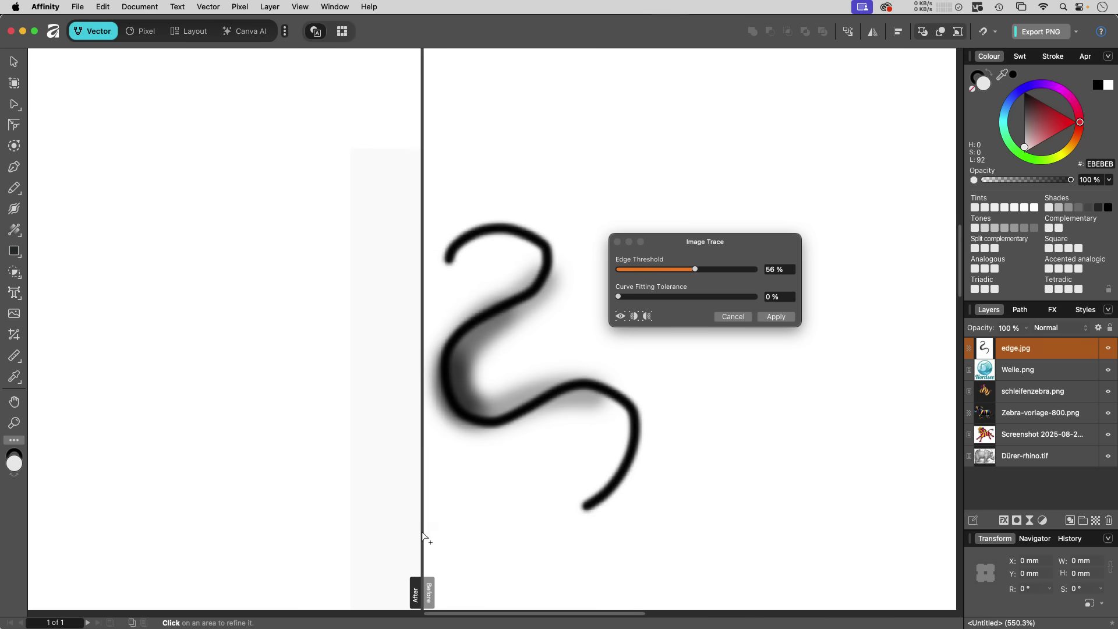
{"action": "left_click", "coordinate": [775, 316]}
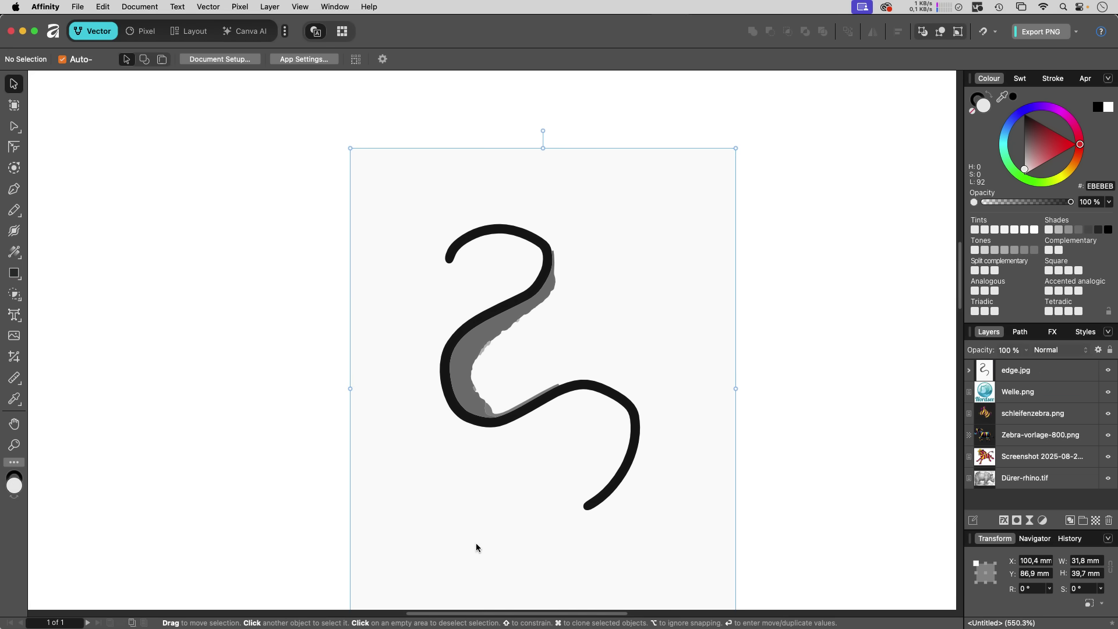
In Illustrator, trace edge.jpg with the Black and White preset at threshold 116, then return to Affinity
{"action": "mouse_move", "coordinate": [456, 618]}
{"action": "left_click", "coordinate": [533, 609]}
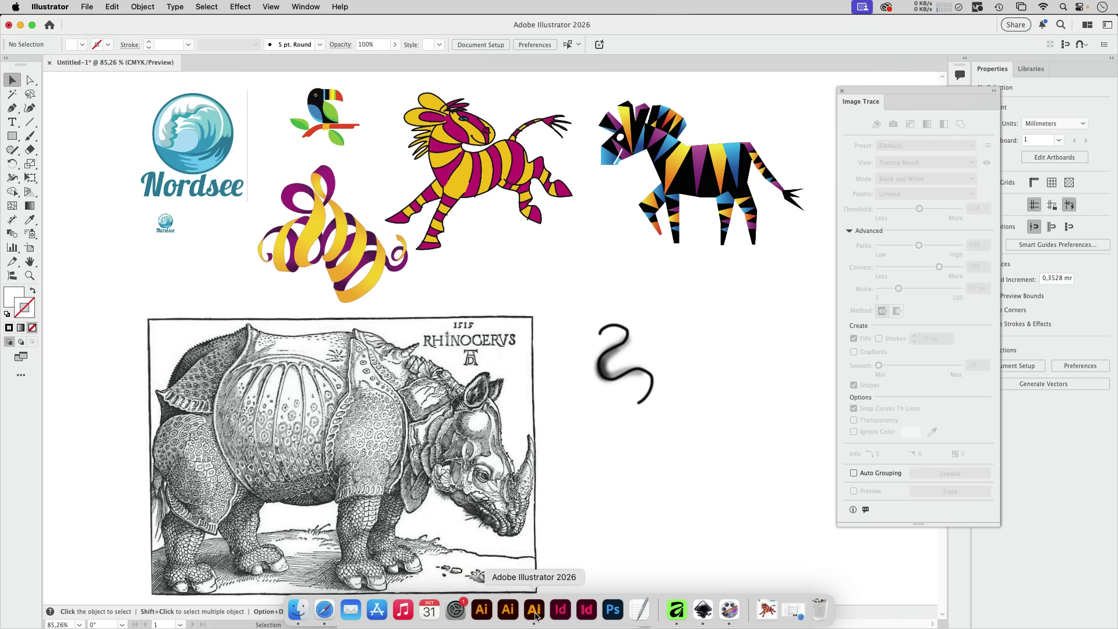
{"action": "key", "text": "super+space"}
{"action": "mouse_move", "coordinate": [617, 342]}
{"action": "left_mouse_down"}
{"action": "mouse_move", "coordinate": [774, 445]}
{"action": "mouse_move", "coordinate": [433, 308]}
{"action": "left_mouse_up"}
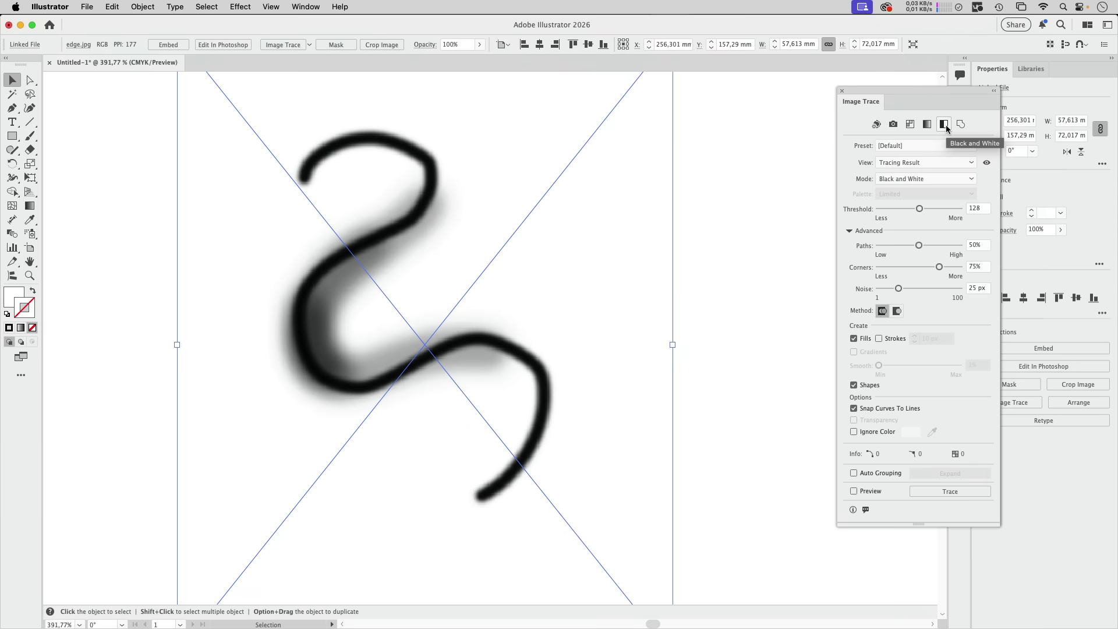
{"action": "left_click", "coordinate": [945, 126]}
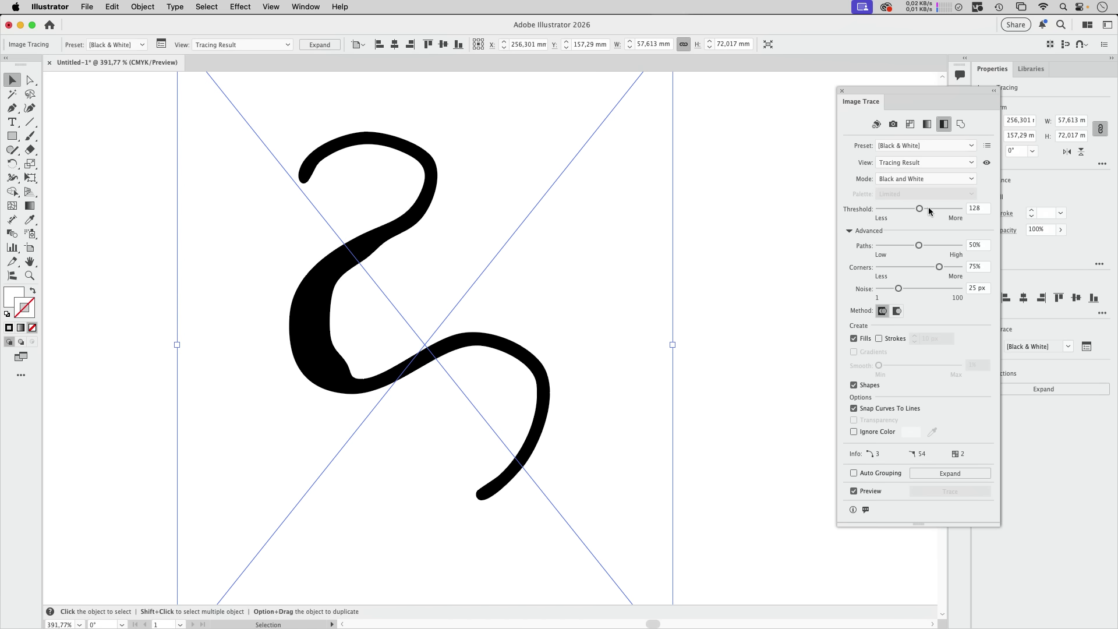
{"action": "mouse_move", "coordinate": [929, 208]}
{"action": "left_mouse_down"}
{"action": "mouse_move", "coordinate": [884, 214]}
{"action": "mouse_move", "coordinate": [956, 212]}
{"action": "mouse_move", "coordinate": [915, 213]}
{"action": "left_mouse_up"}
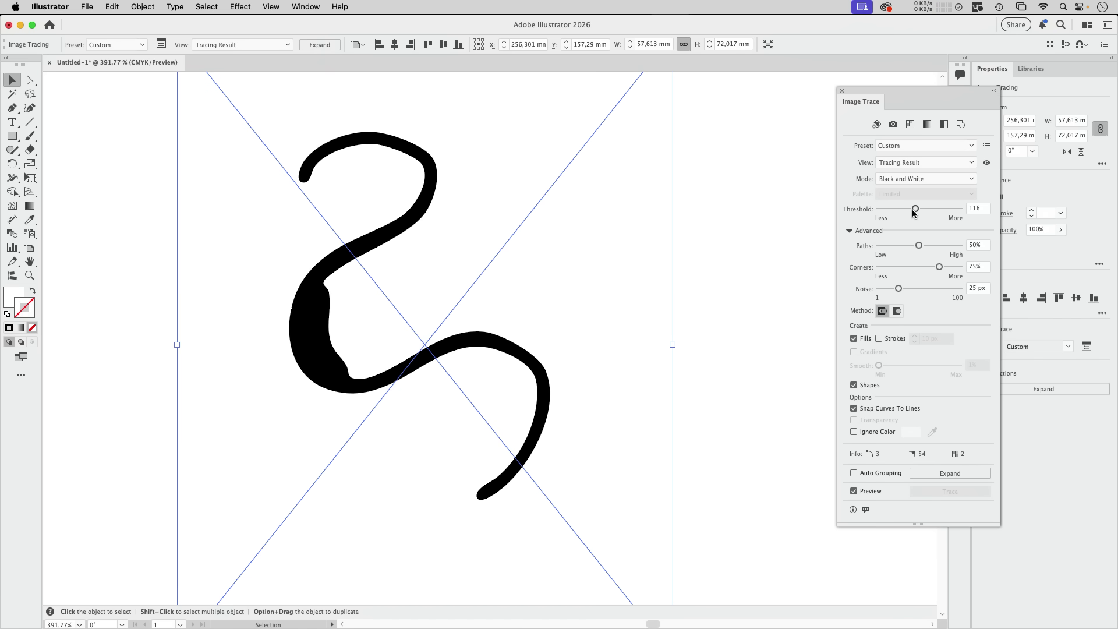
{"action": "left_click", "coordinate": [690, 622]}
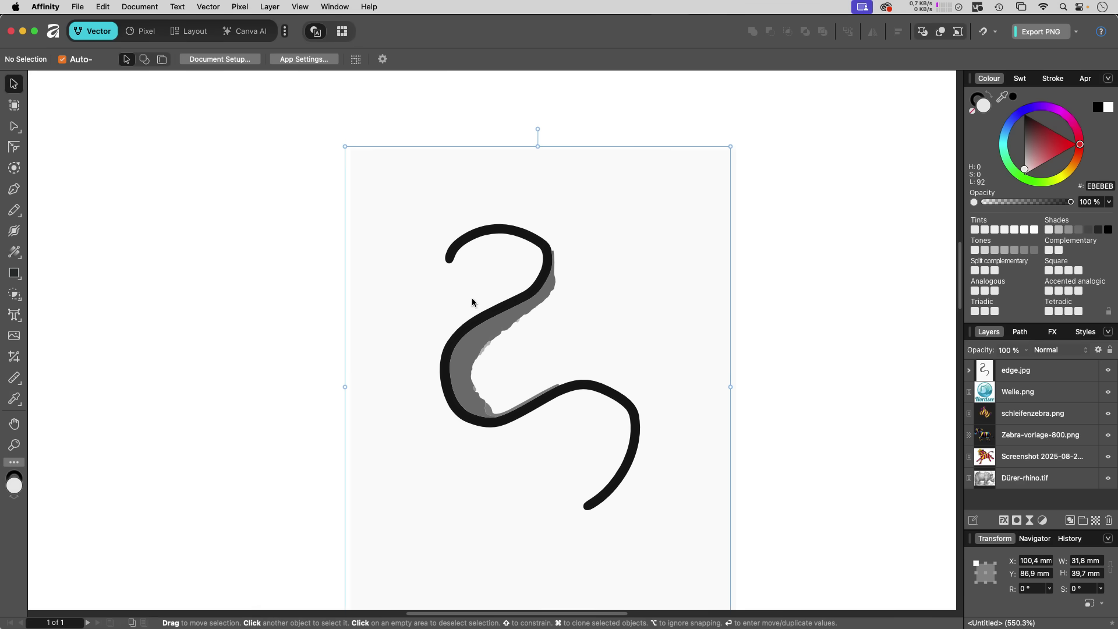
Expand the traced edge.jpg group in Layers to list its Curve shapes
{"action": "left_click", "coordinate": [722, 343]}
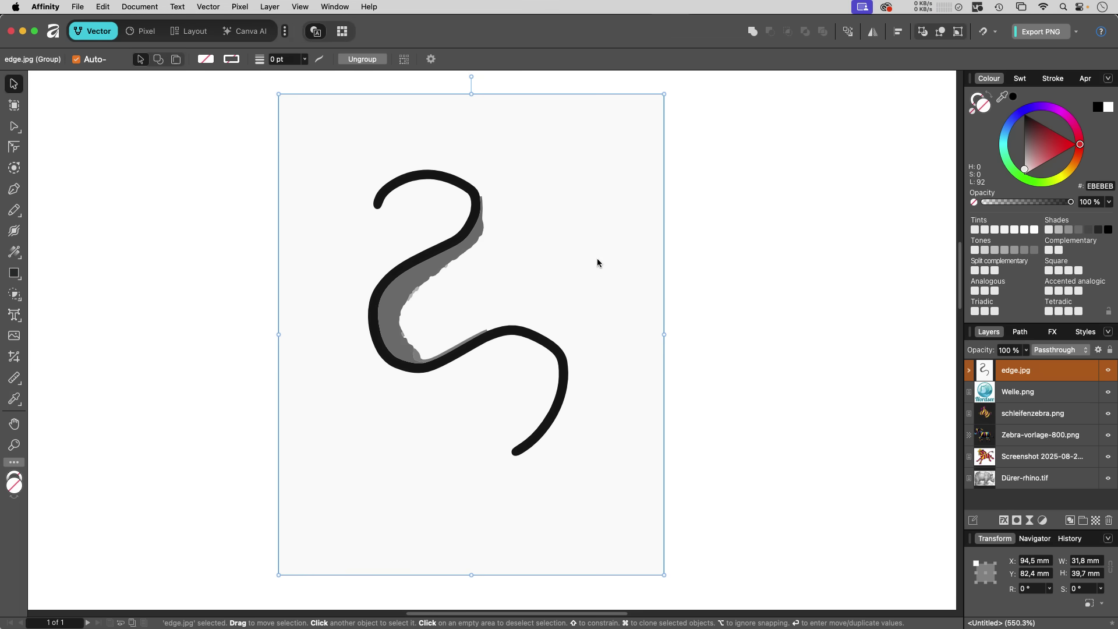
{"action": "left_click", "coordinate": [677, 262]}
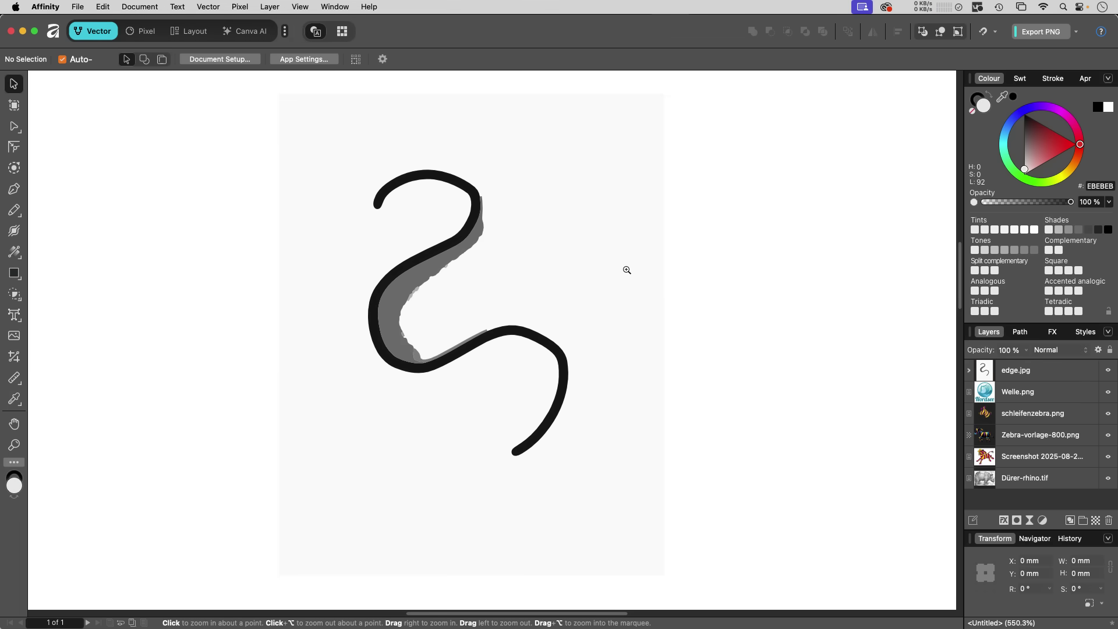
{"action": "scroll", "coordinate": [623, 267], "scroll_direction": "down", "scroll_amount": 3}
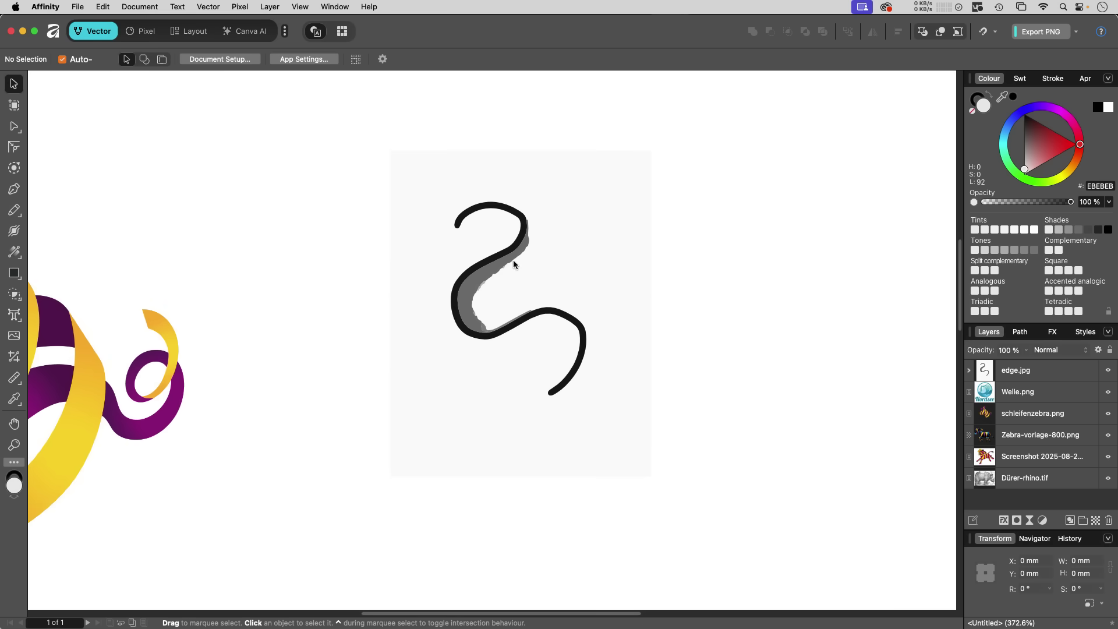
{"action": "left_click_drag", "start_coordinate": [513, 263], "coordinate": [520, 267]}
{"action": "left_click", "coordinate": [969, 370]}
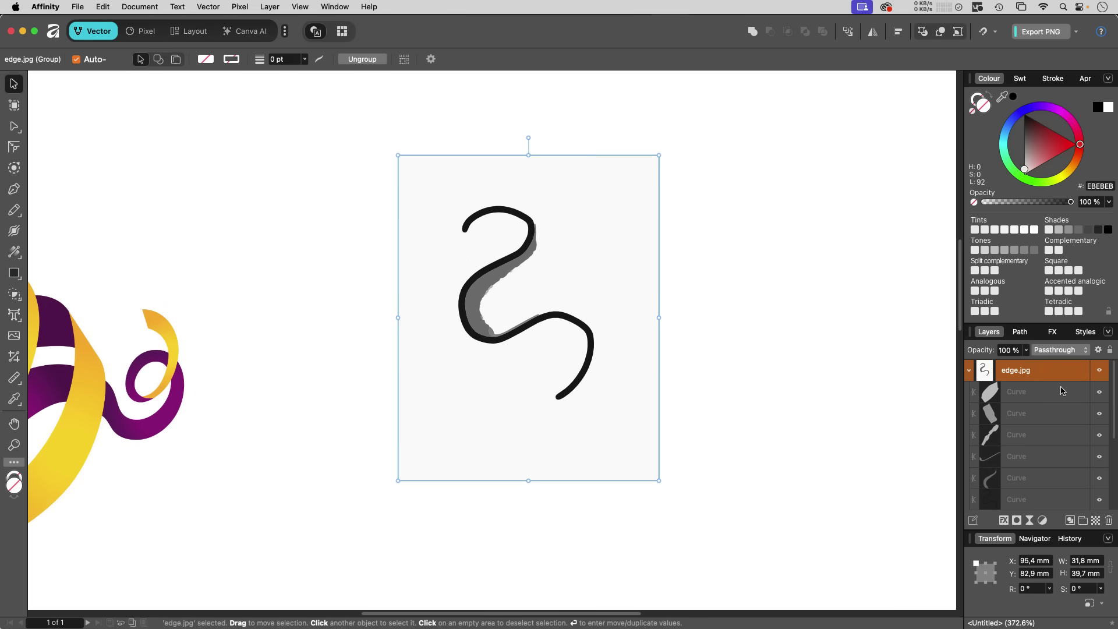
{"action": "left_click", "coordinate": [686, 379]}
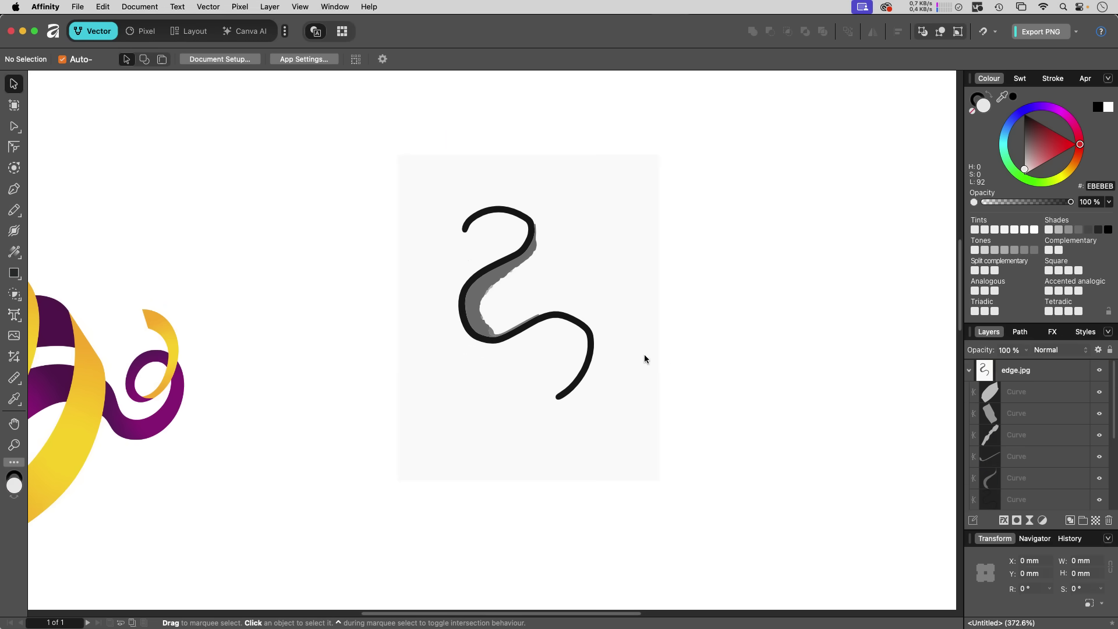
Zoom out to bring the magenta-and-yellow zebra into view
{"action": "scroll", "coordinate": [529, 279], "scroll_direction": "up", "scroll_amount": 5}
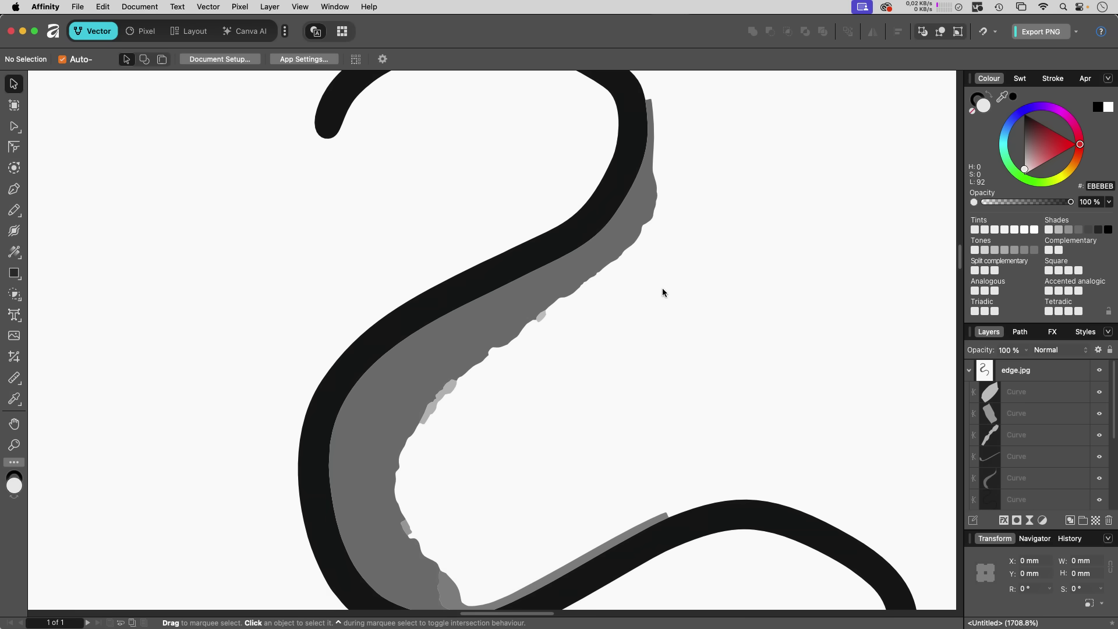
{"action": "key", "text": "z"}
{"action": "left_click_drag", "start_coordinate": [672, 286], "coordinate": [533, 473]}
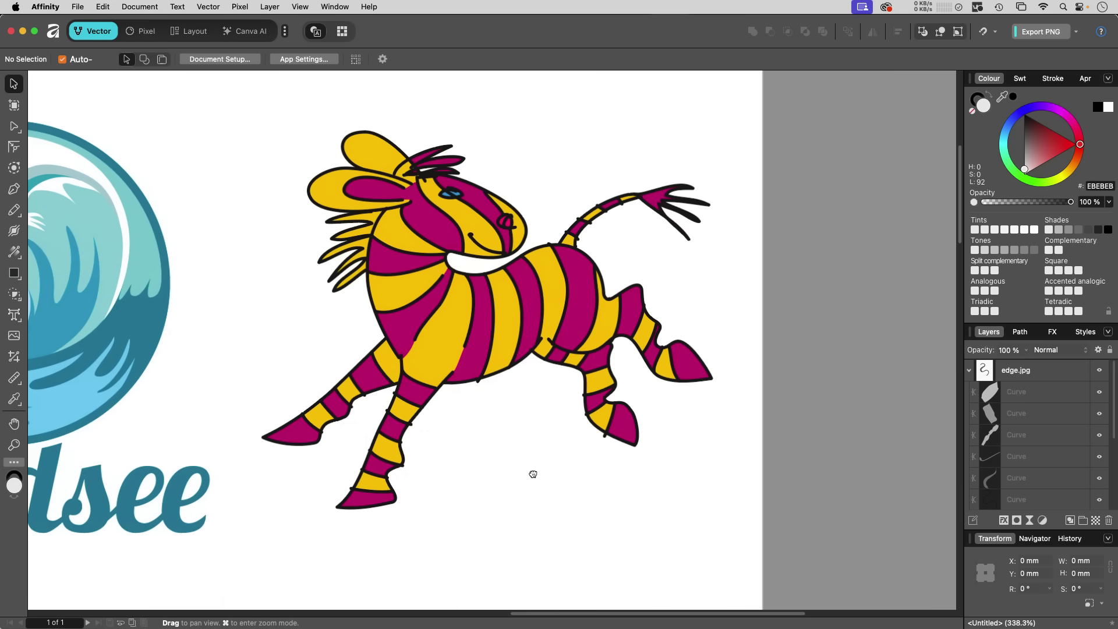
Start Image Trace on the zebra screenshot and set Curve Fitting Tolerance to 41%
{"action": "left_click", "coordinate": [530, 315]}
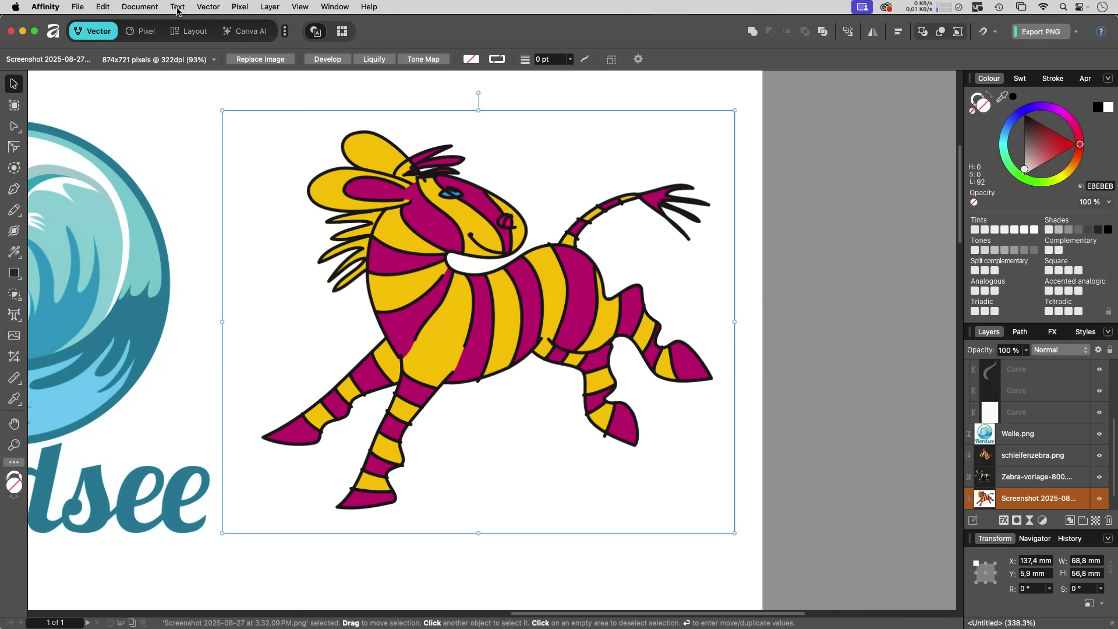
{"action": "left_click", "coordinate": [208, 6]}
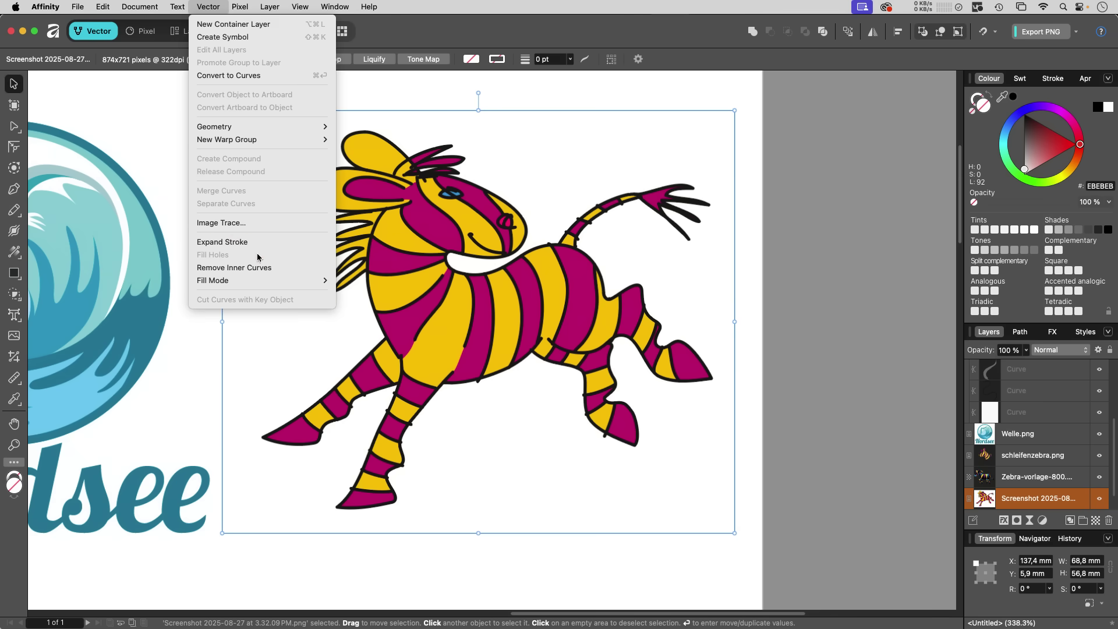
{"action": "left_click", "coordinate": [232, 221]}
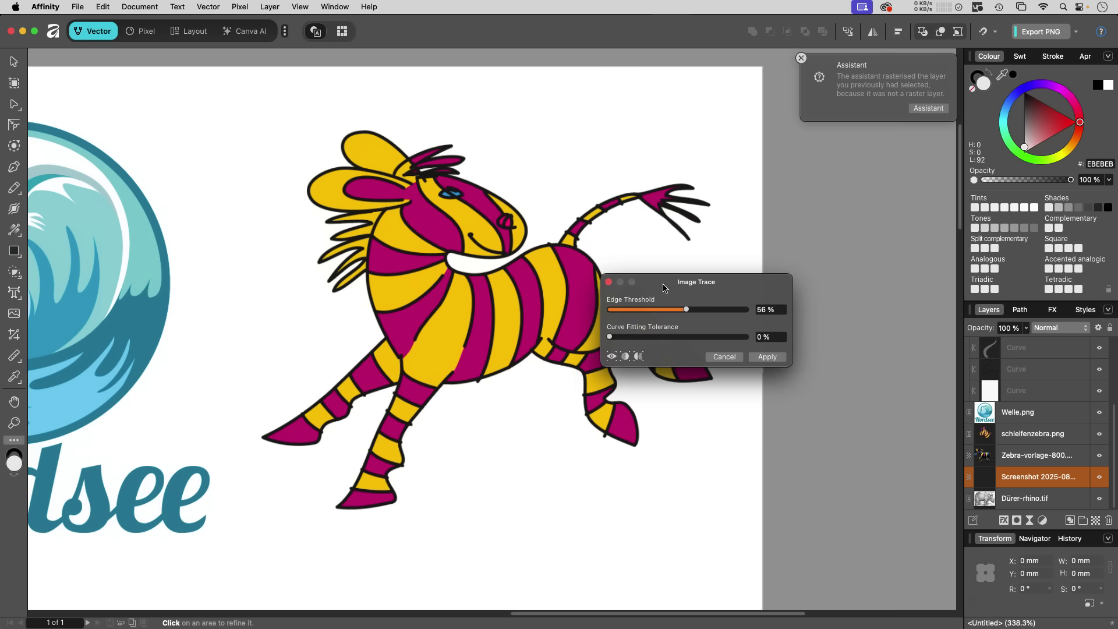
{"action": "left_click_drag", "start_coordinate": [821, 523], "coordinate": [664, 287]}
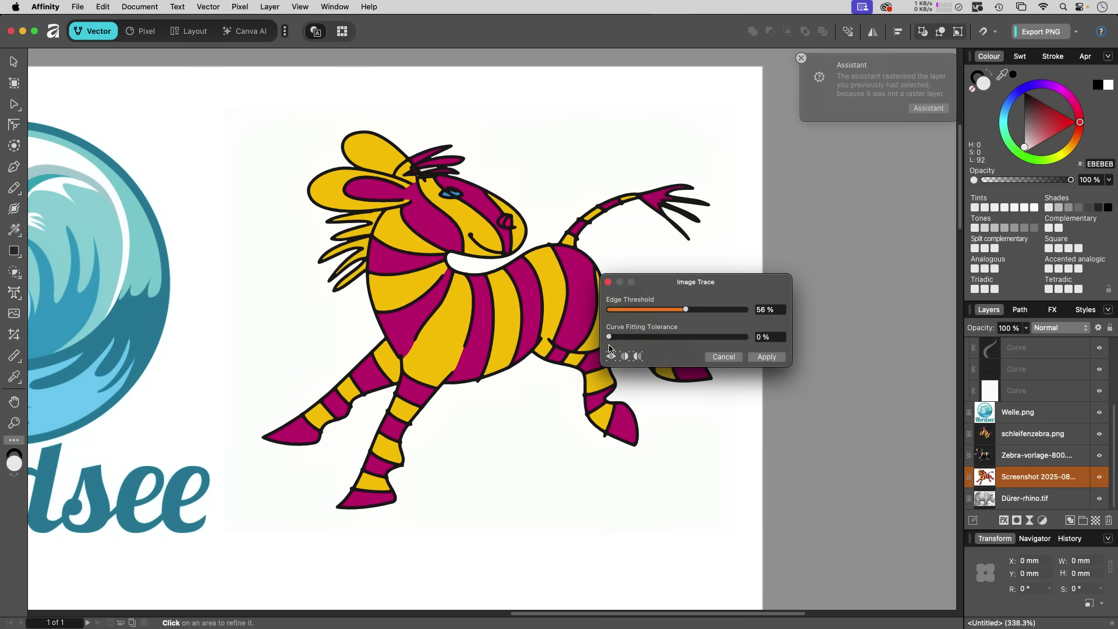
{"action": "left_click_drag", "start_coordinate": [610, 337], "coordinate": [727, 344]}
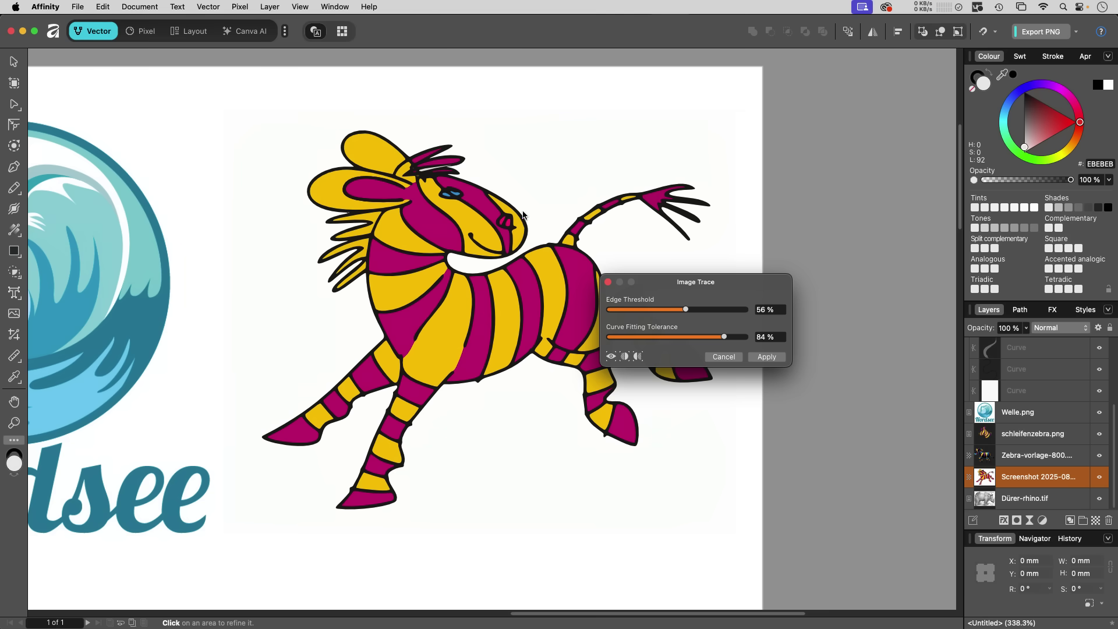
{"action": "left_click_drag", "start_coordinate": [725, 337], "coordinate": [672, 337]}
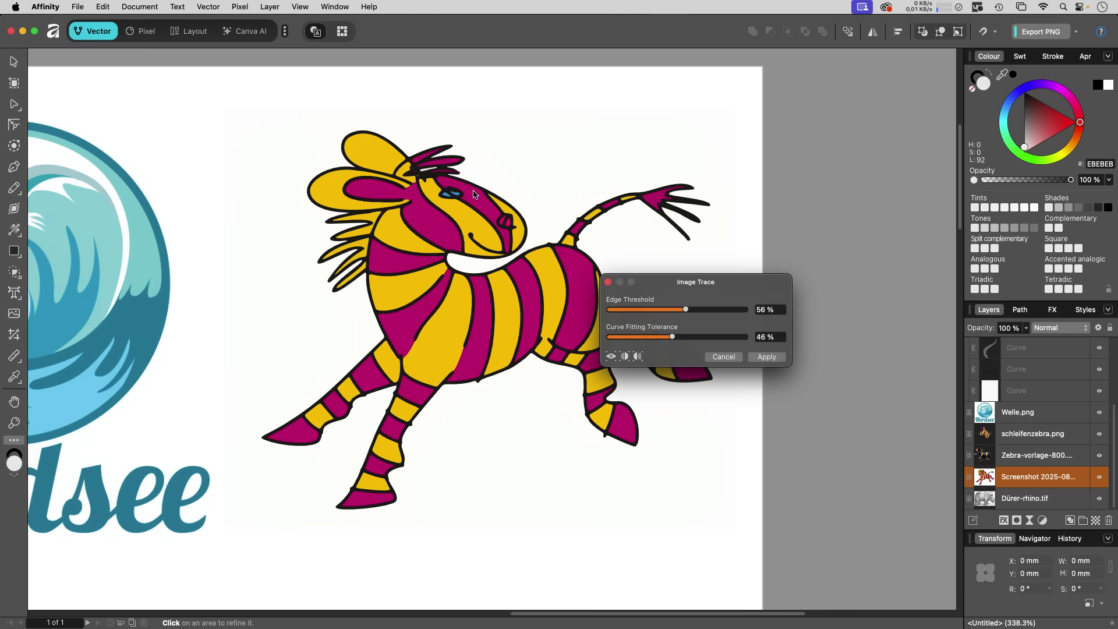
{"action": "left_click_drag", "start_coordinate": [669, 338], "coordinate": [695, 259]}
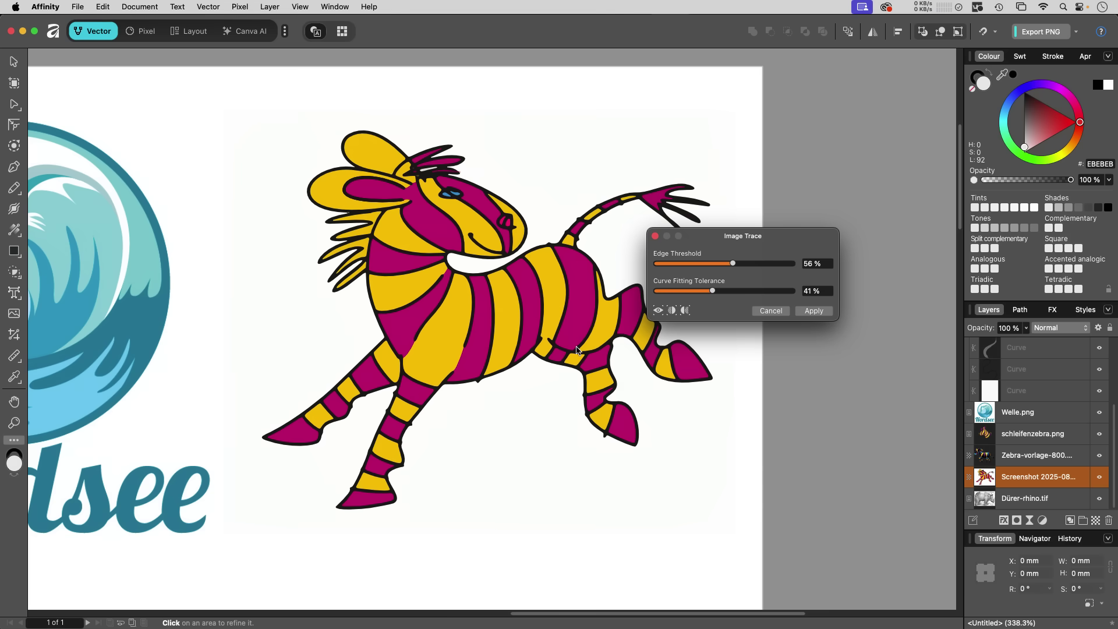
Zoom in on the zebra, lower Edge Threshold to 53%, and compare in split Before/After view
{"action": "key", "text": "super+equal"}
{"action": "key", "text": "super+equal"}
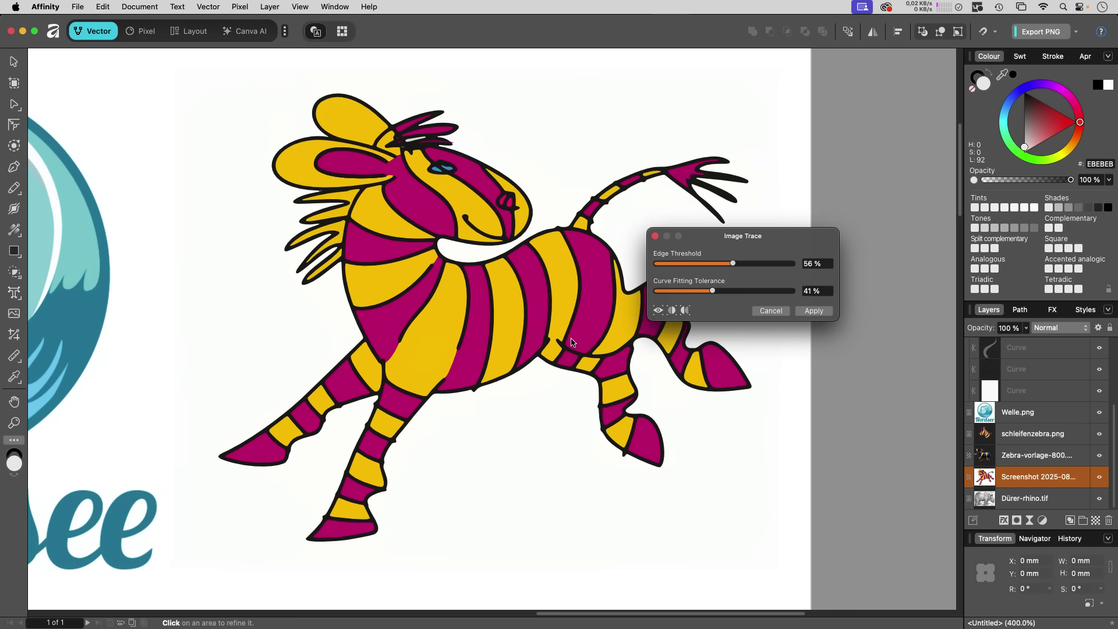
{"action": "key", "text": "super+equal"}
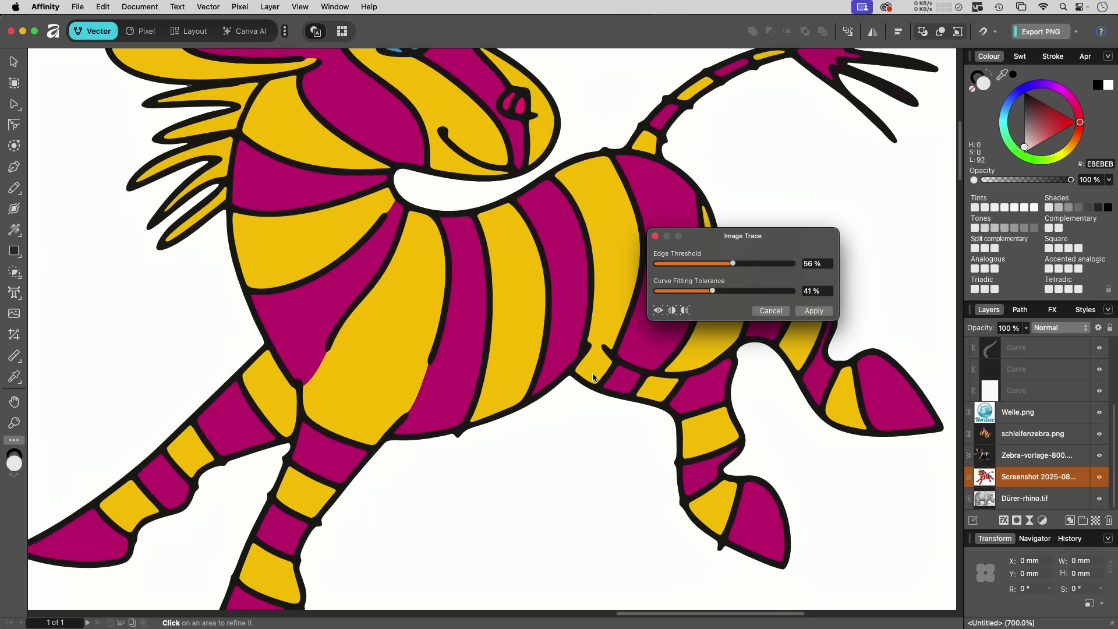
{"action": "scroll", "coordinate": [592, 372], "scroll_direction": "up", "scroll_amount": 5}
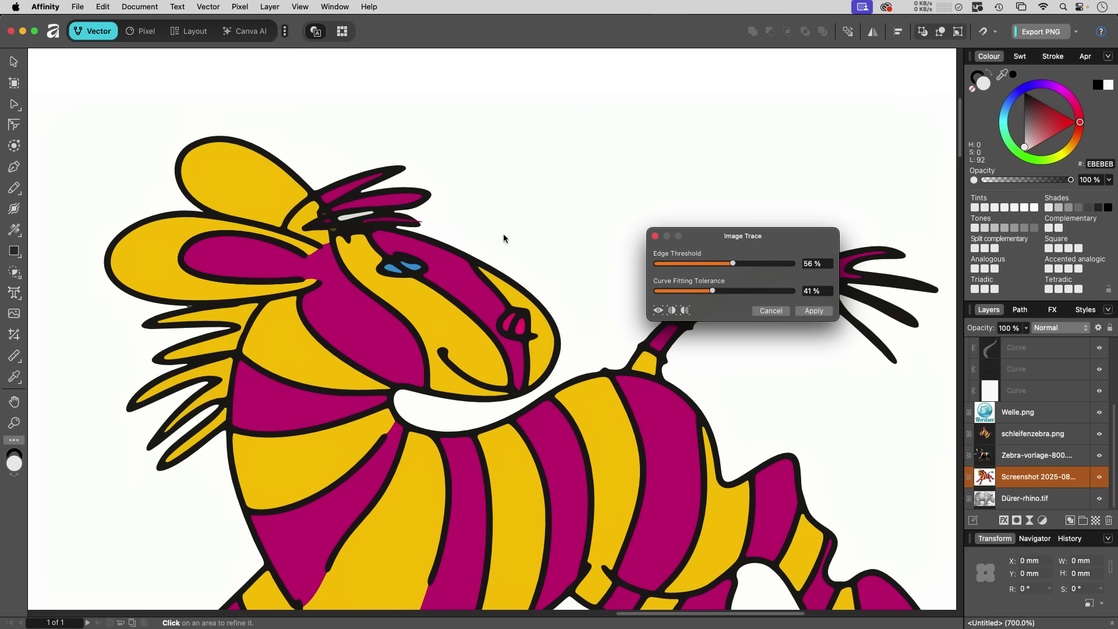
{"action": "left_click_drag", "start_coordinate": [797, 239], "coordinate": [755, 167]}
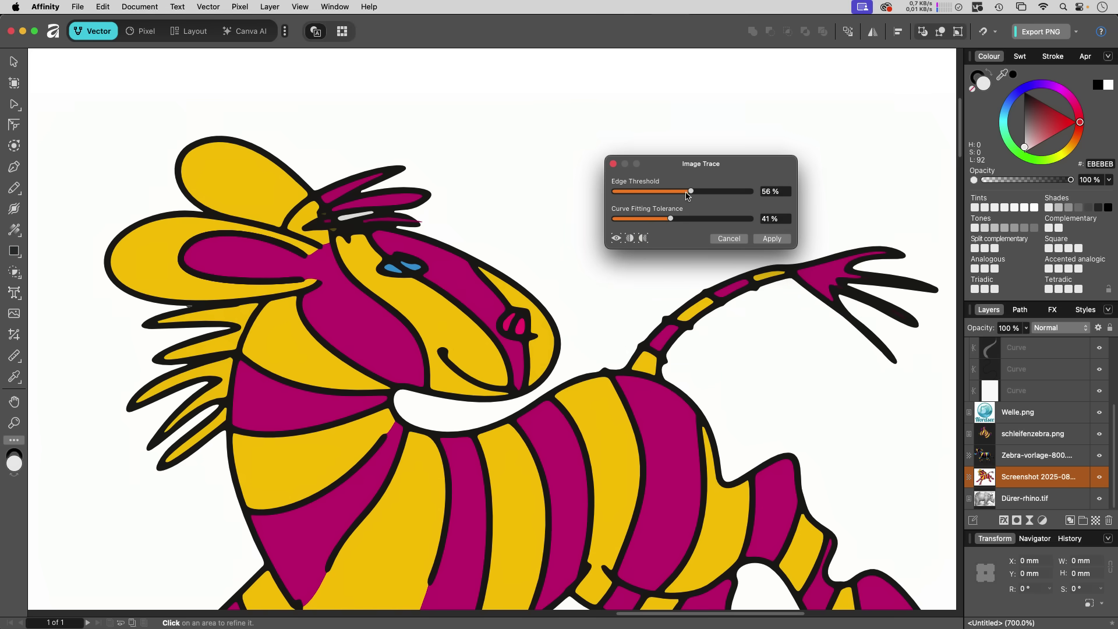
{"action": "mouse_move", "coordinate": [692, 193]}
{"action": "left_mouse_down"}
{"action": "mouse_move", "coordinate": [616, 194]}
{"action": "mouse_move", "coordinate": [725, 193]}
{"action": "mouse_move", "coordinate": [613, 193]}
{"action": "mouse_move", "coordinate": [689, 197]}
{"action": "left_mouse_up"}
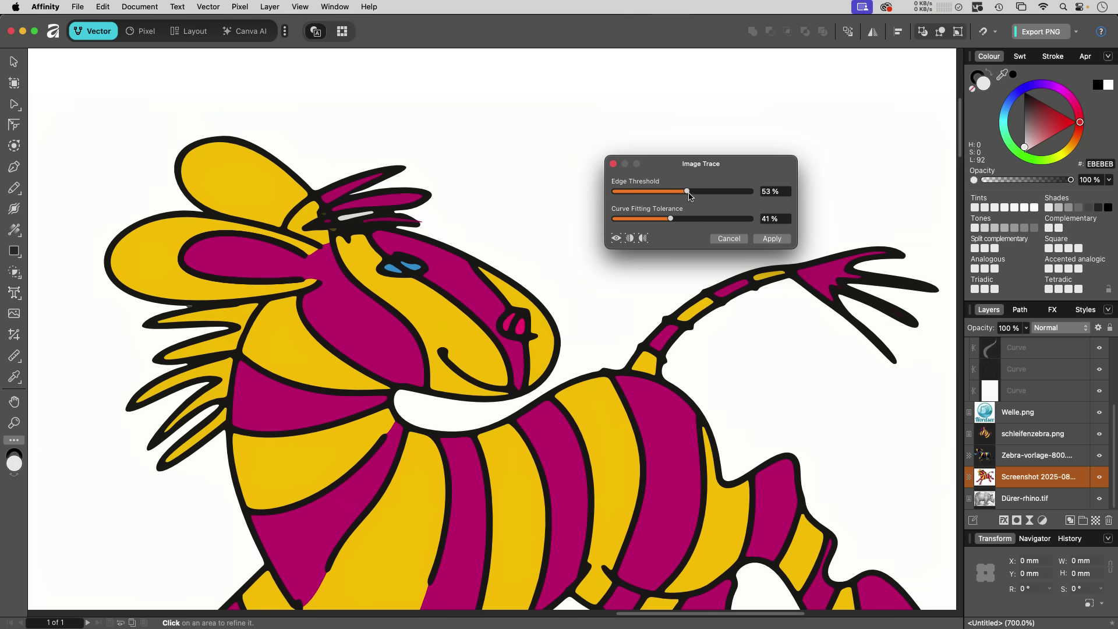
{"action": "left_click", "coordinate": [629, 239]}
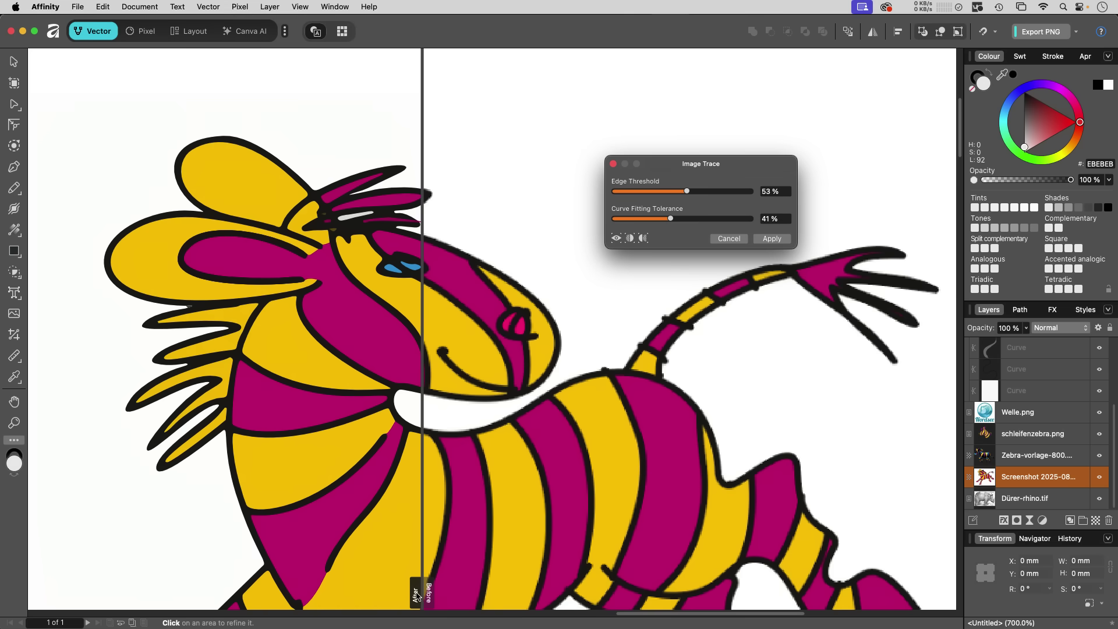
{"action": "left_click", "coordinate": [469, 591]}
{"action": "left_click_drag", "start_coordinate": [416, 595], "coordinate": [547, 582]}
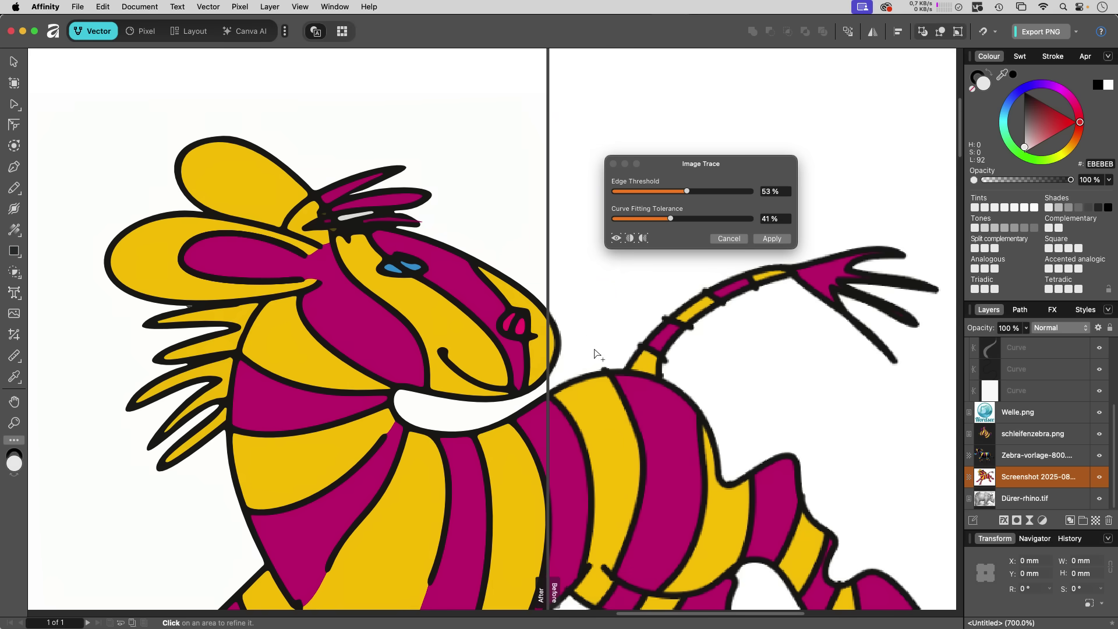
Apply the zebra trace, then duplicate the Welle.png logo and shrink the copy to 8.4 × 8.6 mm
{"action": "key", "text": "Return"}
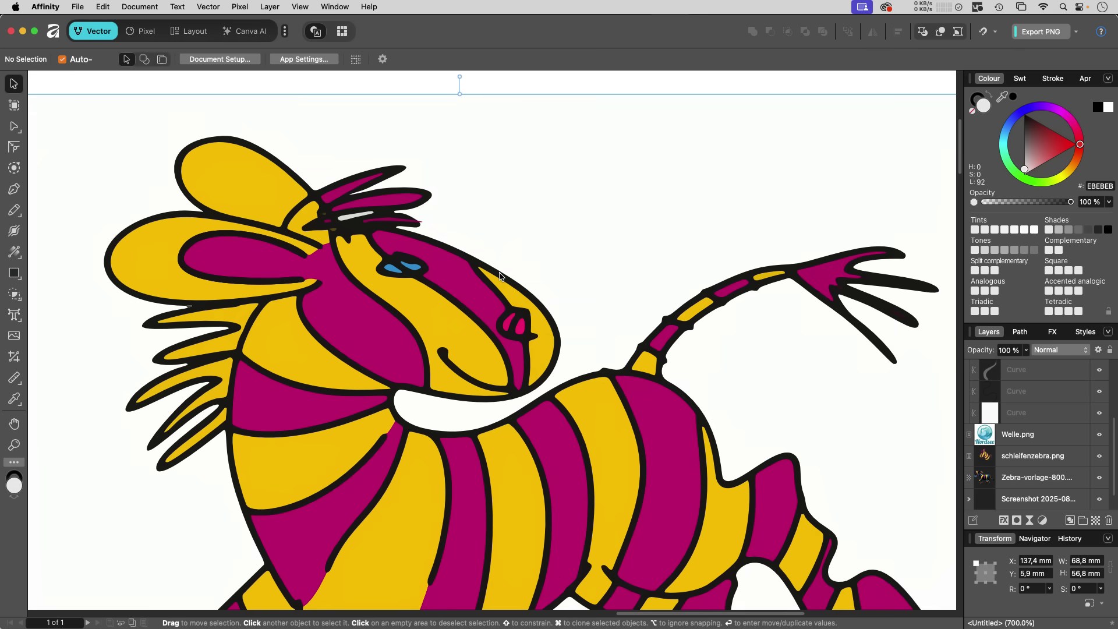
{"action": "scroll", "coordinate": [239, 375], "scroll_direction": "down", "scroll_amount": 5}
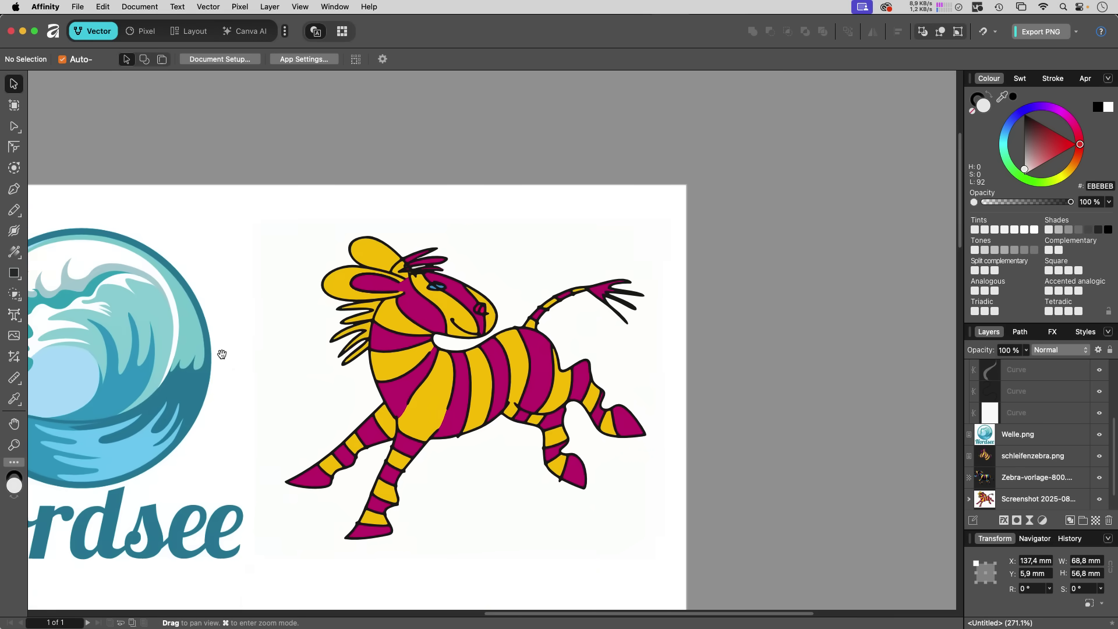
{"action": "left_click_drag", "start_coordinate": [219, 352], "coordinate": [481, 179]}
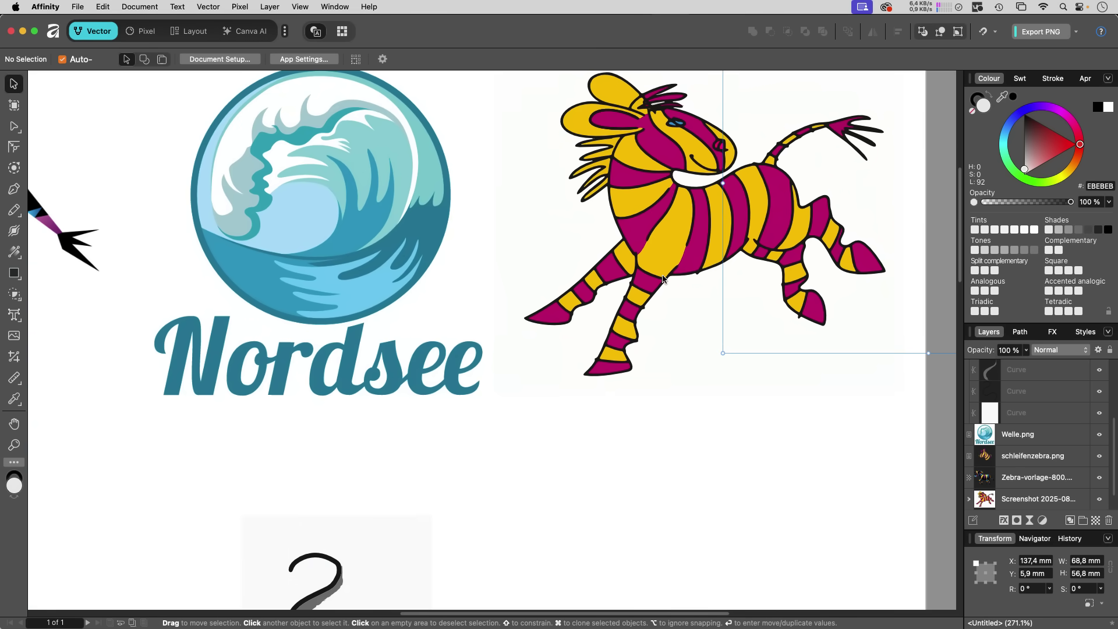
{"action": "mouse_move", "coordinate": [324, 250]}
{"action": "left_mouse_down"}
{"action": "mouse_move", "coordinate": [587, 292]}
{"action": "mouse_move", "coordinate": [354, 315]}
{"action": "left_mouse_up"}
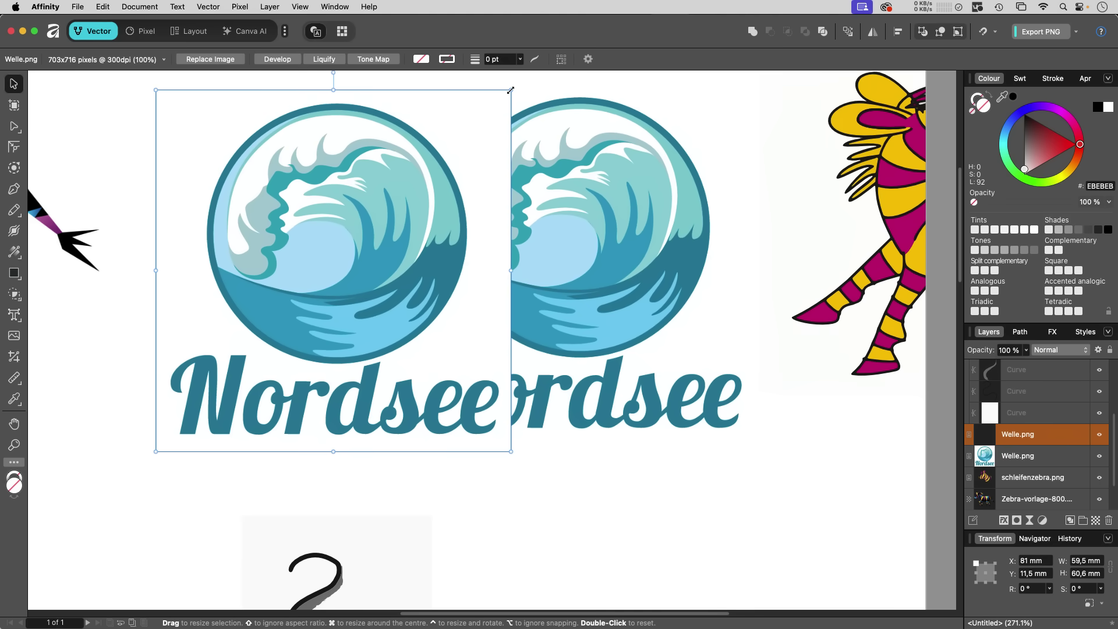
{"action": "left_click_drag", "start_coordinate": [510, 91], "coordinate": [312, 397]}
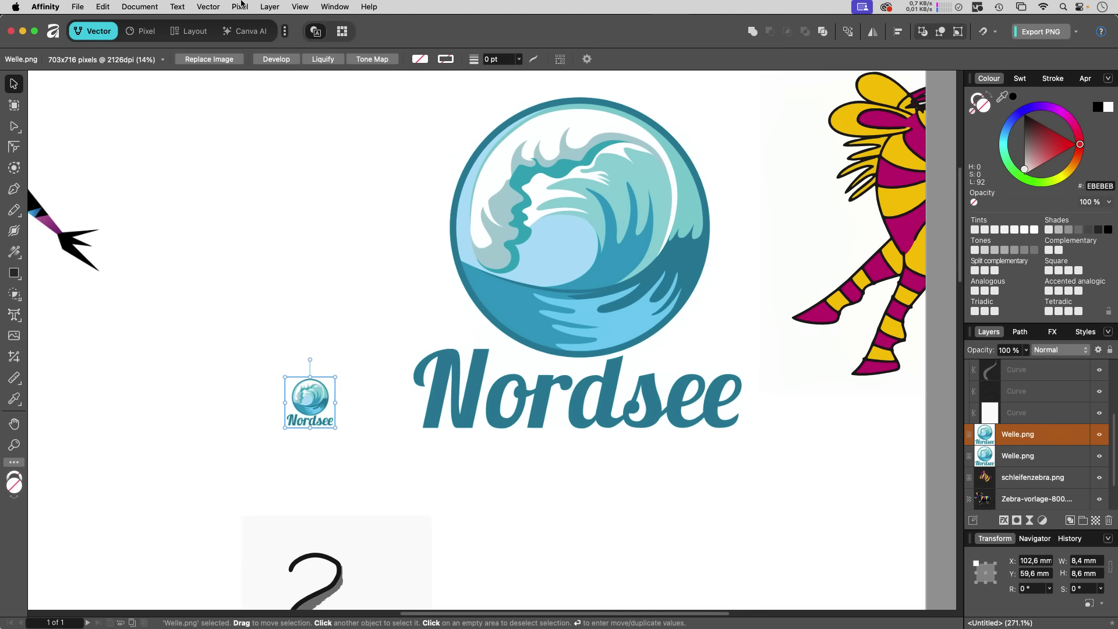
Trace the small logo copy with Edge Threshold and Curve Fitting Tolerance both at 0%
{"action": "left_click", "coordinate": [211, 7]}
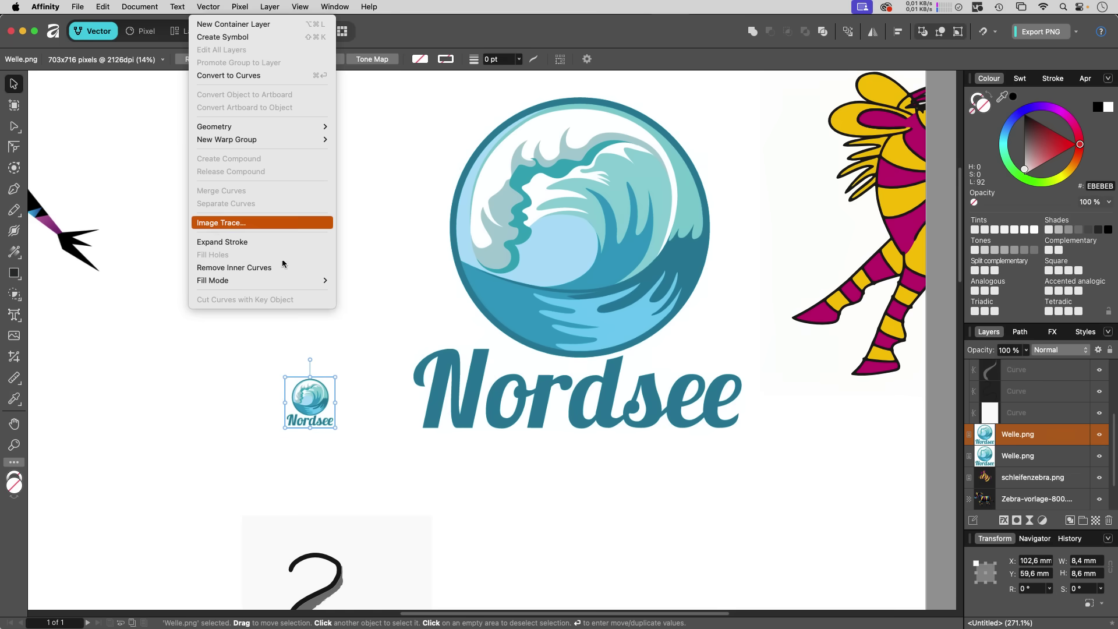
{"action": "left_click", "coordinate": [217, 224]}
{"action": "mouse_move", "coordinate": [813, 519]}
{"action": "left_mouse_down"}
{"action": "mouse_move", "coordinate": [294, 228]}
{"action": "mouse_move", "coordinate": [220, 254]}
{"action": "left_mouse_up"}
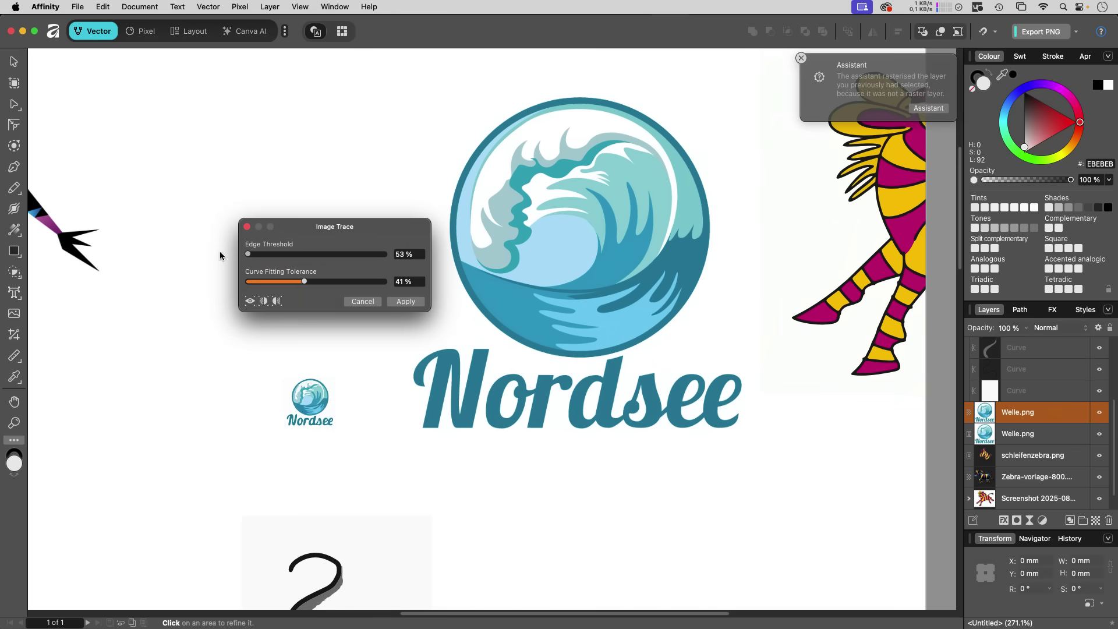
{"action": "left_click_drag", "start_coordinate": [305, 284], "coordinate": [225, 289]}
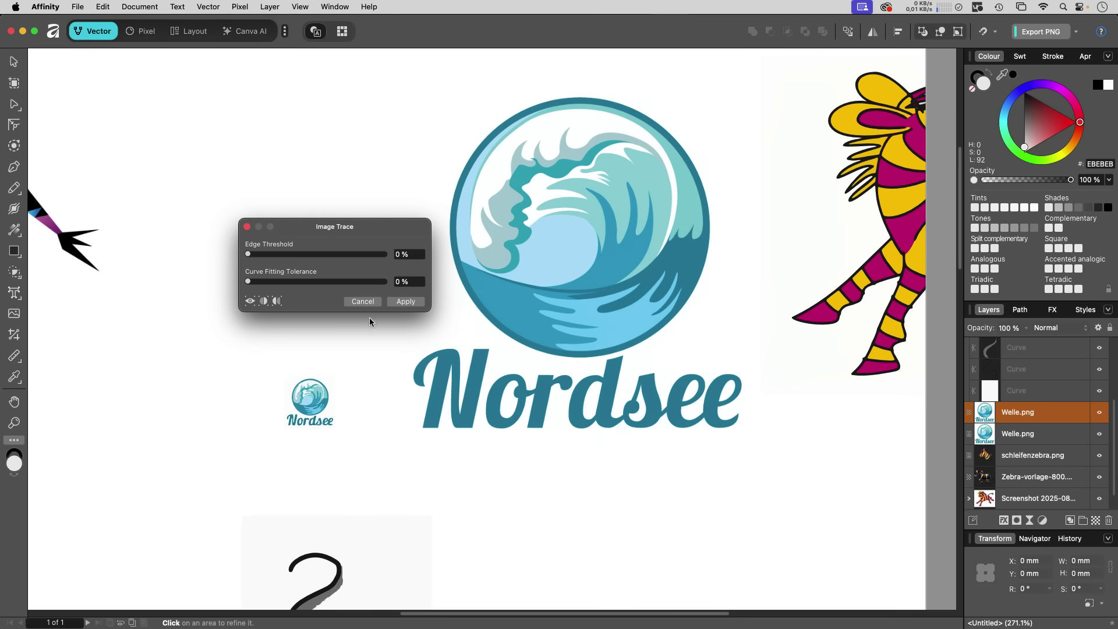
{"action": "left_click", "coordinate": [405, 302]}
Open Image Trace on the large Nordsee logo, then close it without applying
{"action": "left_click", "coordinate": [588, 317]}
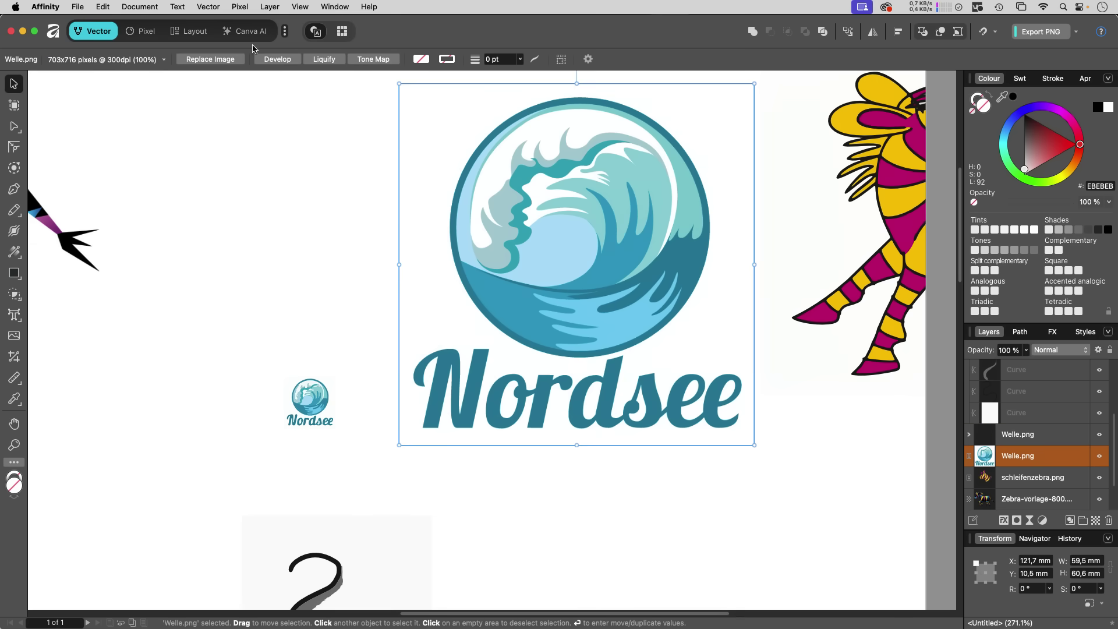
{"action": "left_click", "coordinate": [209, 8]}
{"action": "left_click", "coordinate": [231, 220]}
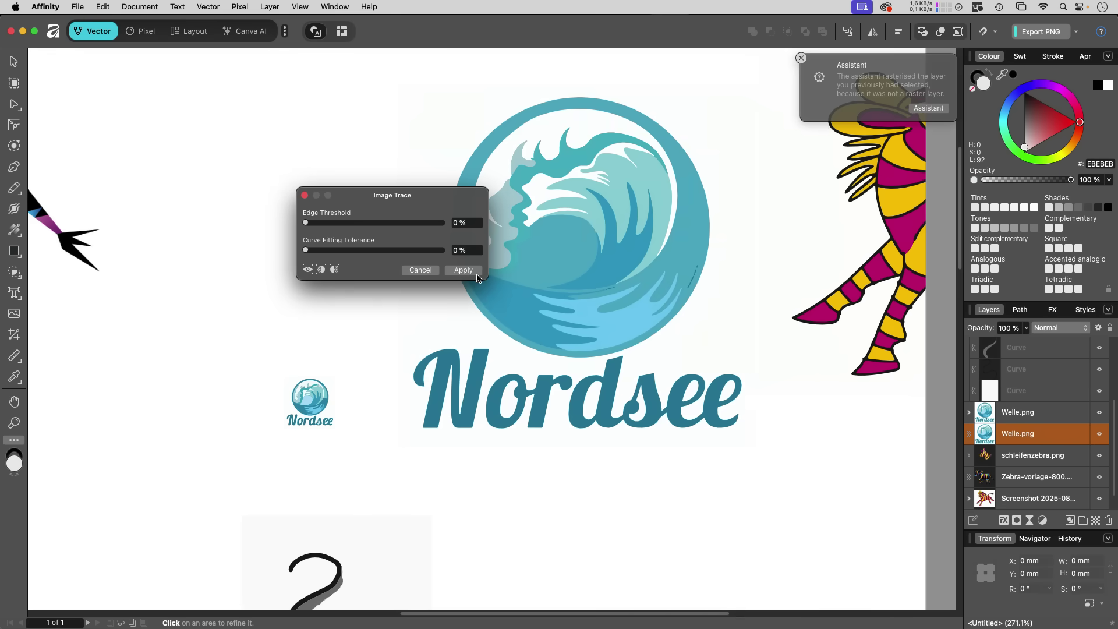
{"action": "left_click", "coordinate": [464, 270]}
Enlarge the small traced logo to 55.6 × 56.6 mm and lay it over the original
{"action": "left_click", "coordinate": [327, 403]}
{"action": "mouse_move", "coordinate": [338, 376]}
{"action": "left_mouse_down"}
{"action": "mouse_move", "coordinate": [515, 174]}
{"action": "mouse_move", "coordinate": [597, 135]}
{"action": "mouse_move", "coordinate": [670, 123]}
{"action": "left_mouse_up"}
{"action": "left_click_drag", "start_coordinate": [498, 260], "coordinate": [297, 273]}
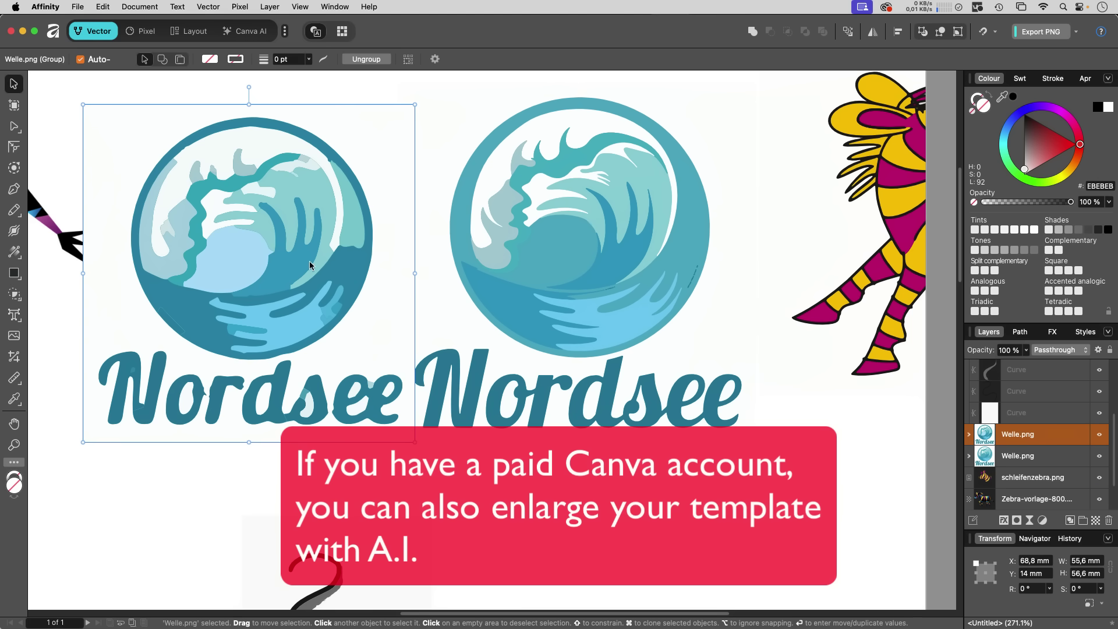
{"action": "left_click_drag", "start_coordinate": [272, 313], "coordinate": [627, 370]}
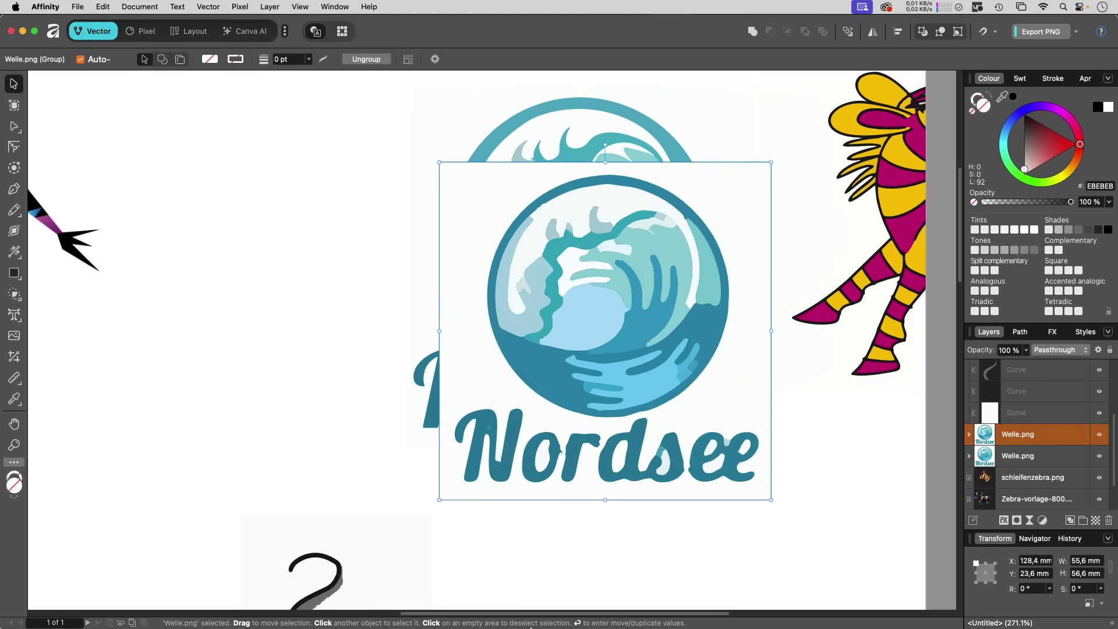
In Illustrator, retrace the large Nordsee logo with Low Color, 10 colours, 10 px noise, and expand it
{"action": "left_click", "coordinate": [534, 611]}
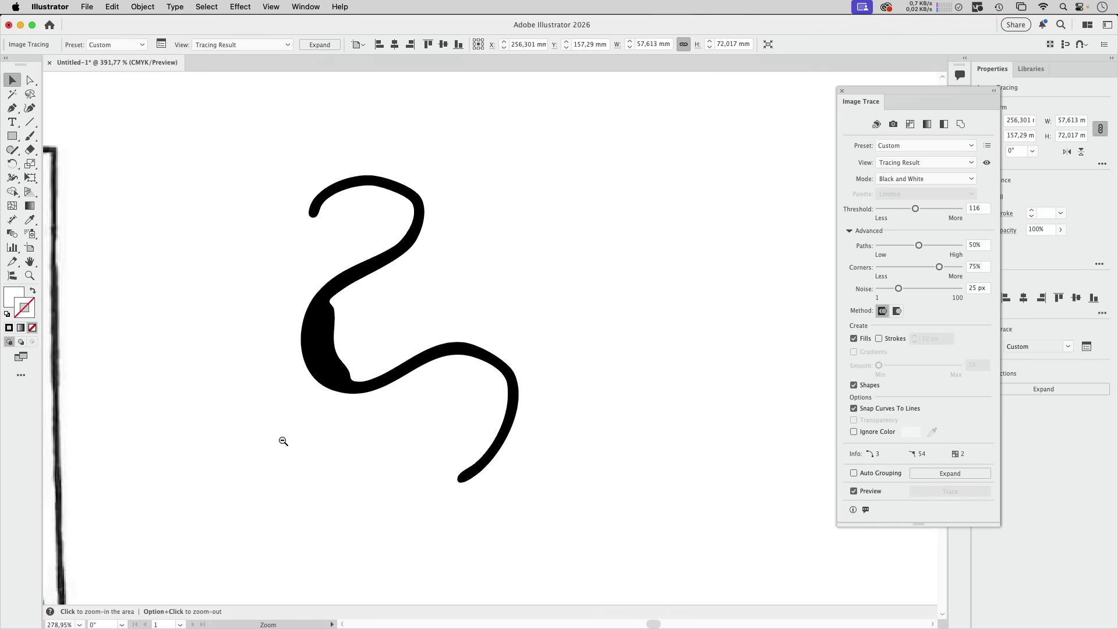
{"action": "left_click", "coordinate": [382, 440], "text": "alt"}
{"action": "scroll", "coordinate": [382, 439], "scroll_direction": "left", "scroll_amount": 10}
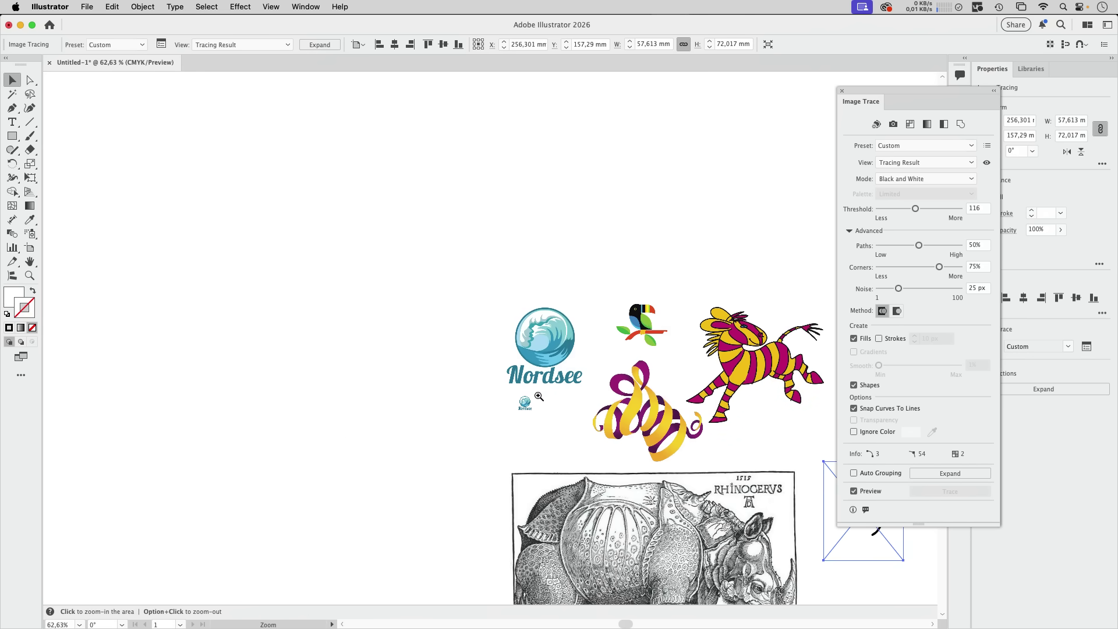
{"action": "left_click_drag", "start_coordinate": [823, 457], "coordinate": [800, 394]}
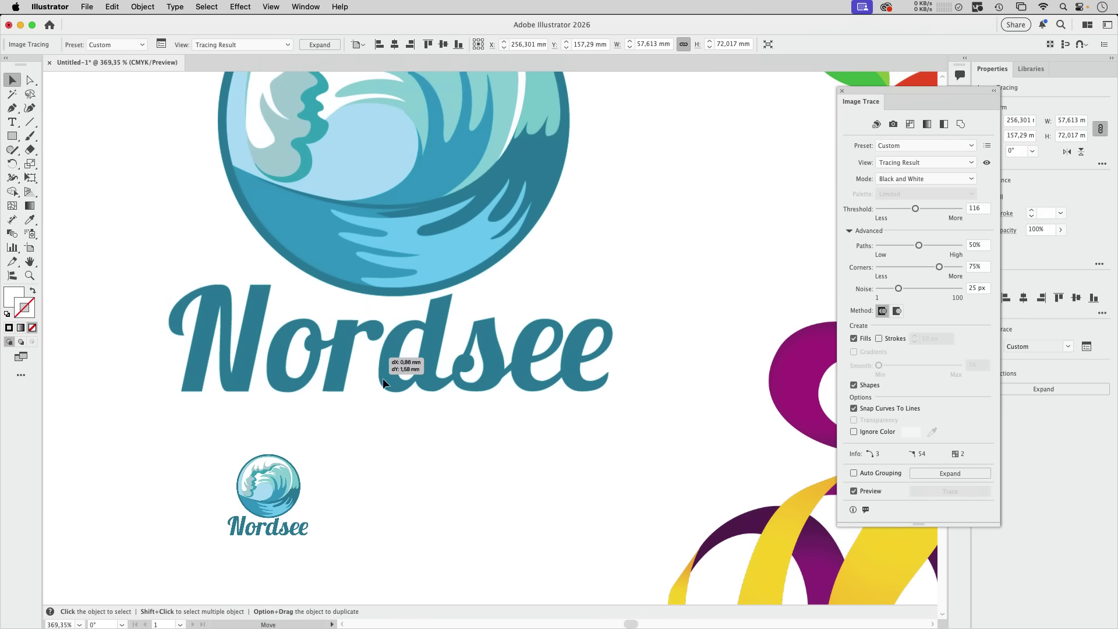
{"action": "key", "text": "super+z"}
{"action": "left_click_drag", "start_coordinate": [908, 90], "coordinate": [595, 71]}
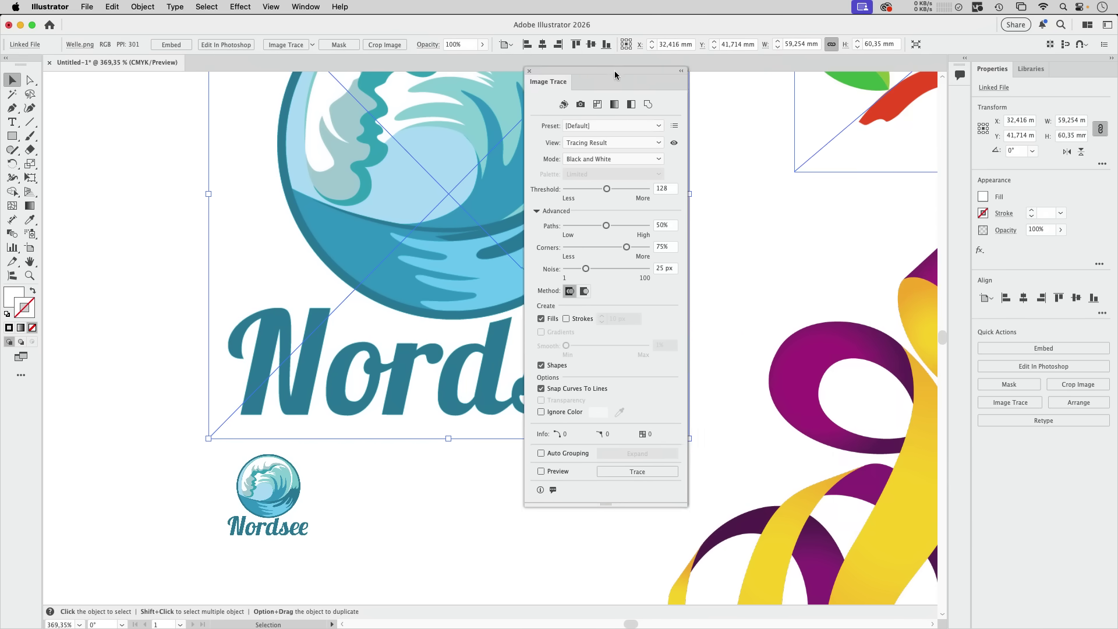
{"action": "left_click", "coordinate": [596, 105]}
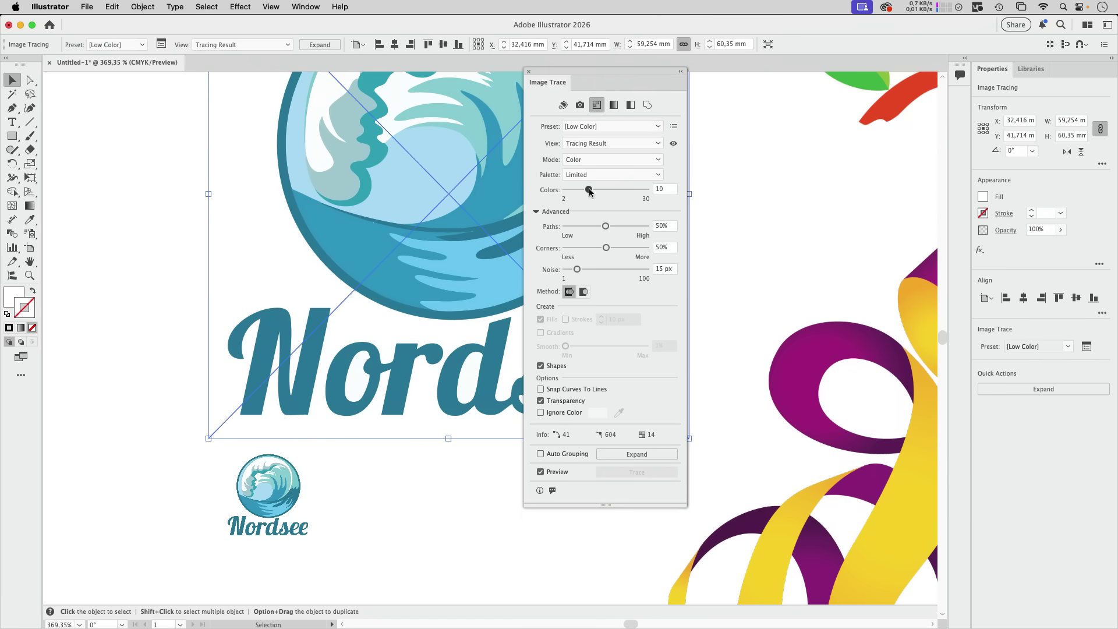
{"action": "left_click_drag", "start_coordinate": [589, 192], "coordinate": [589, 192]}
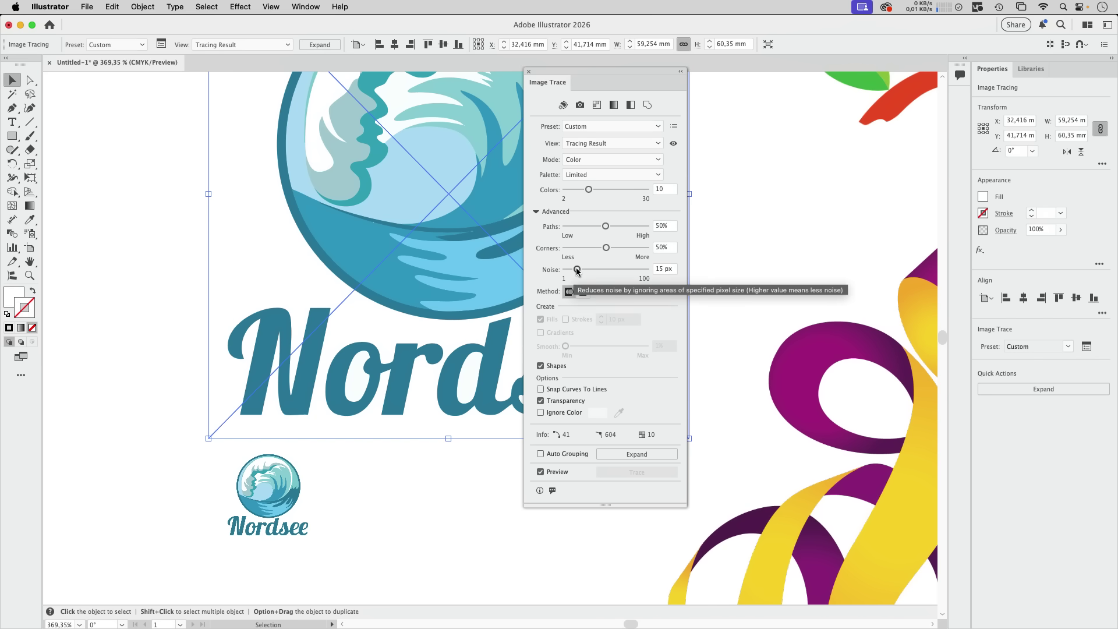
{"action": "left_click_drag", "start_coordinate": [577, 270], "coordinate": [573, 270]}
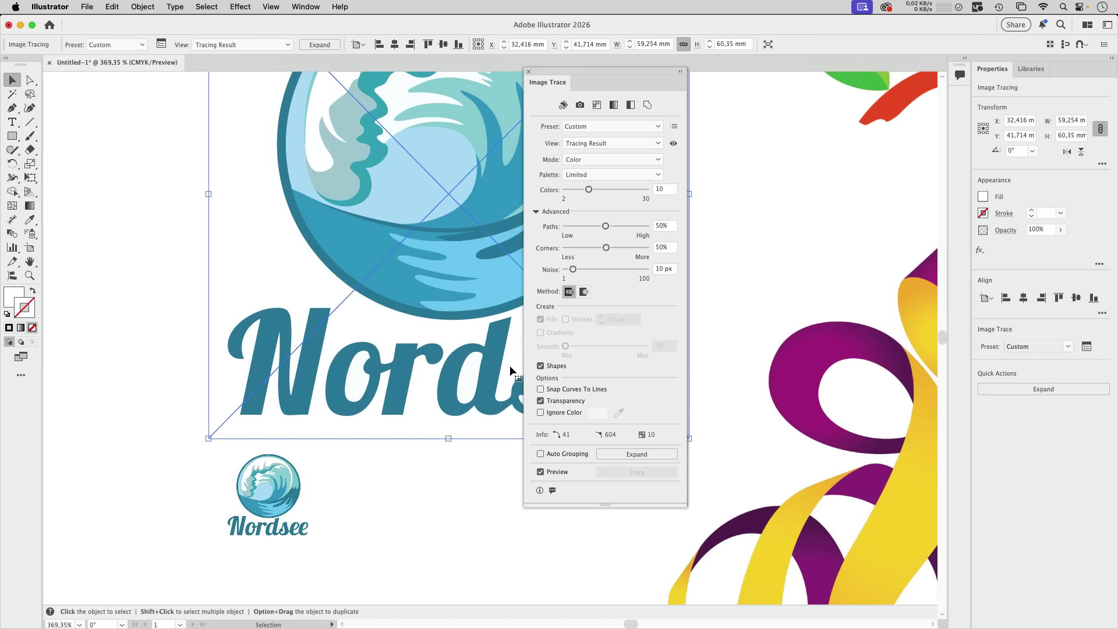
{"action": "left_click", "coordinate": [648, 453]}
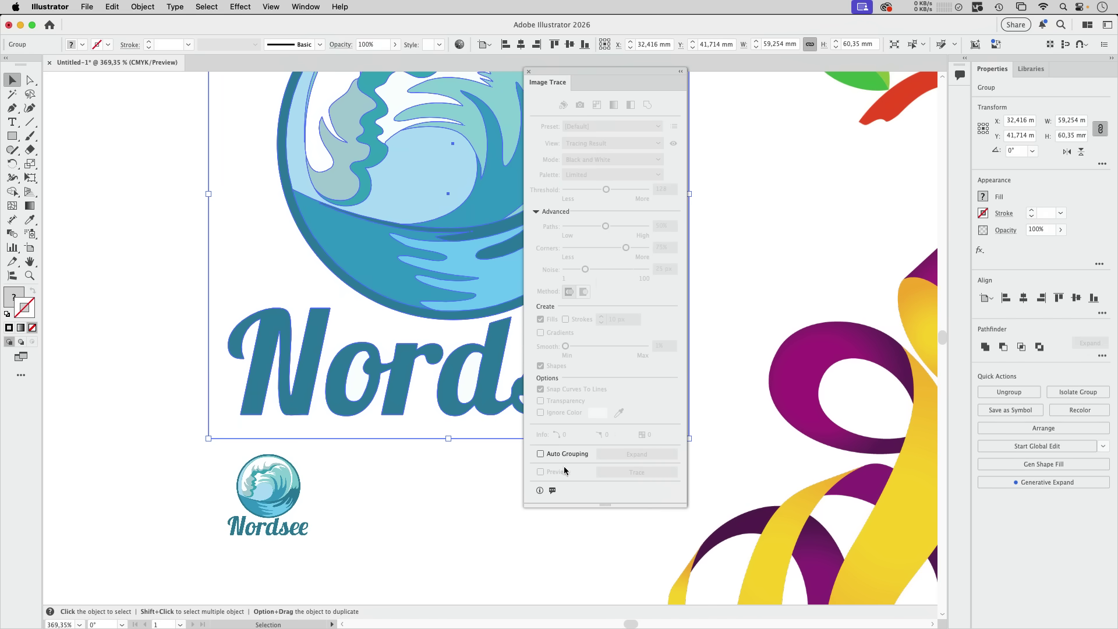
Trace the small logo with Low Color at 10 colours, expand, and scale it to 55.706 × 56.736 mm
{"action": "left_click", "coordinate": [296, 496]}
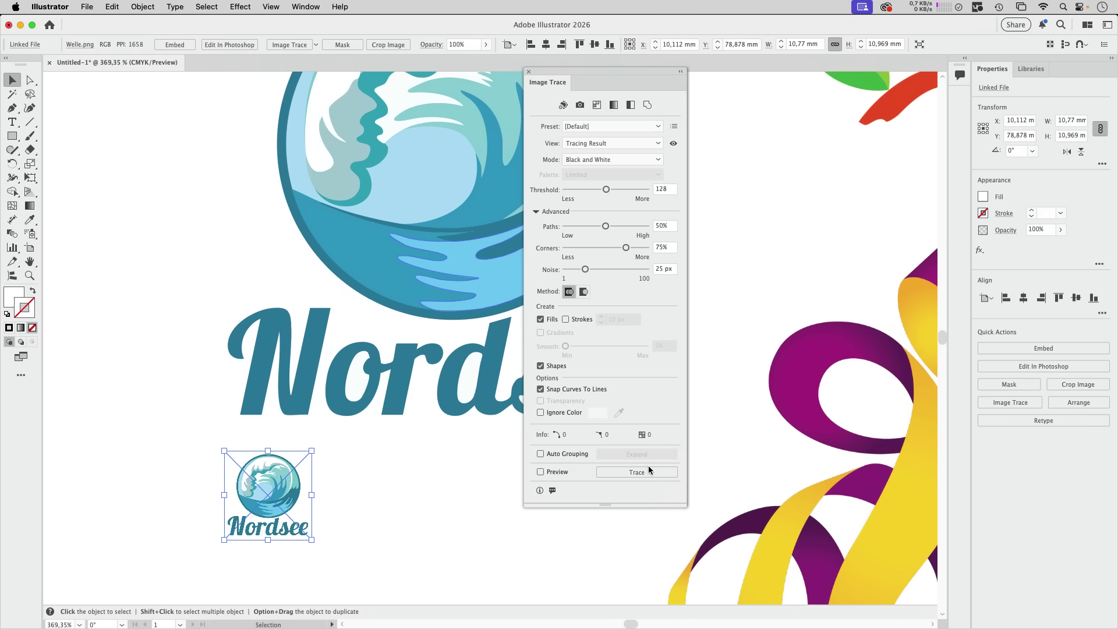
{"action": "left_click", "coordinate": [597, 104]}
{"action": "left_click_drag", "start_coordinate": [590, 189], "coordinate": [588, 189]}
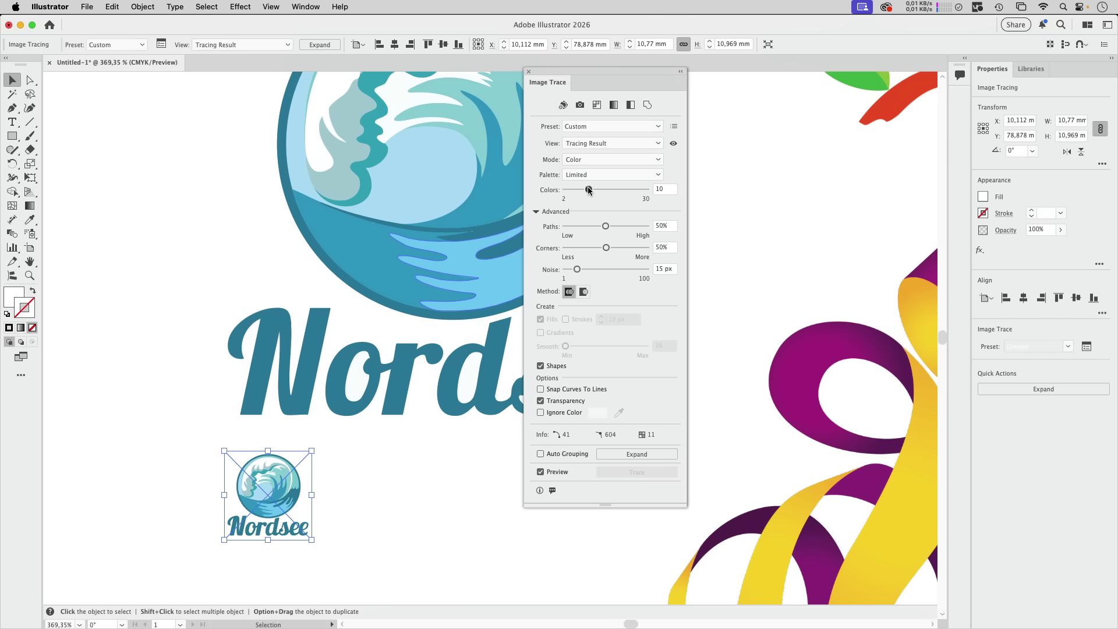
{"action": "left_click", "coordinate": [637, 454]}
{"action": "left_click_drag", "start_coordinate": [270, 499], "coordinate": [344, 395]}
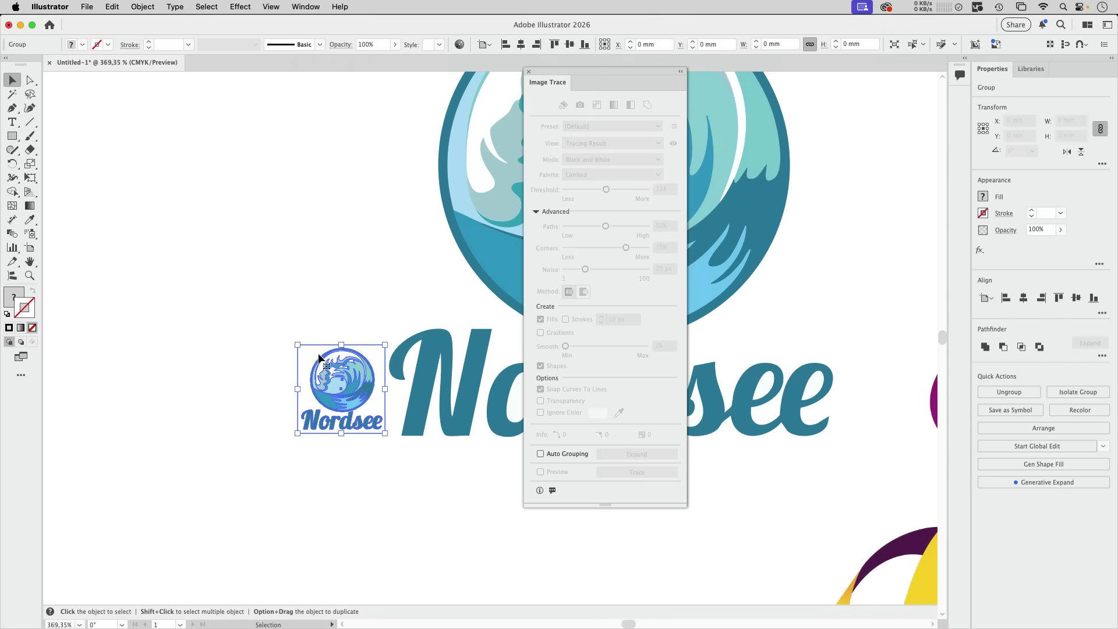
{"action": "left_click_drag", "start_coordinate": [295, 342], "coordinate": [406, 462]}
Back in Affinity, select the Nordsee logo group and zoom out over the canvas
{"action": "left_click_drag", "start_coordinate": [574, 75], "coordinate": [872, 85]}
{"action": "left_click", "coordinate": [687, 574]}
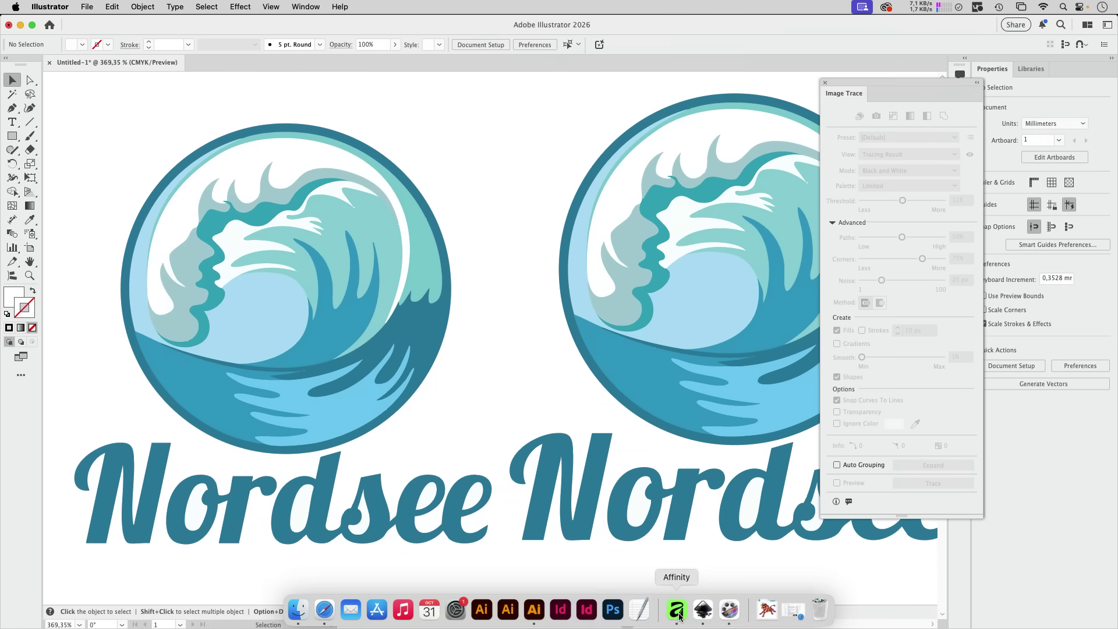
{"action": "left_click", "coordinate": [677, 610]}
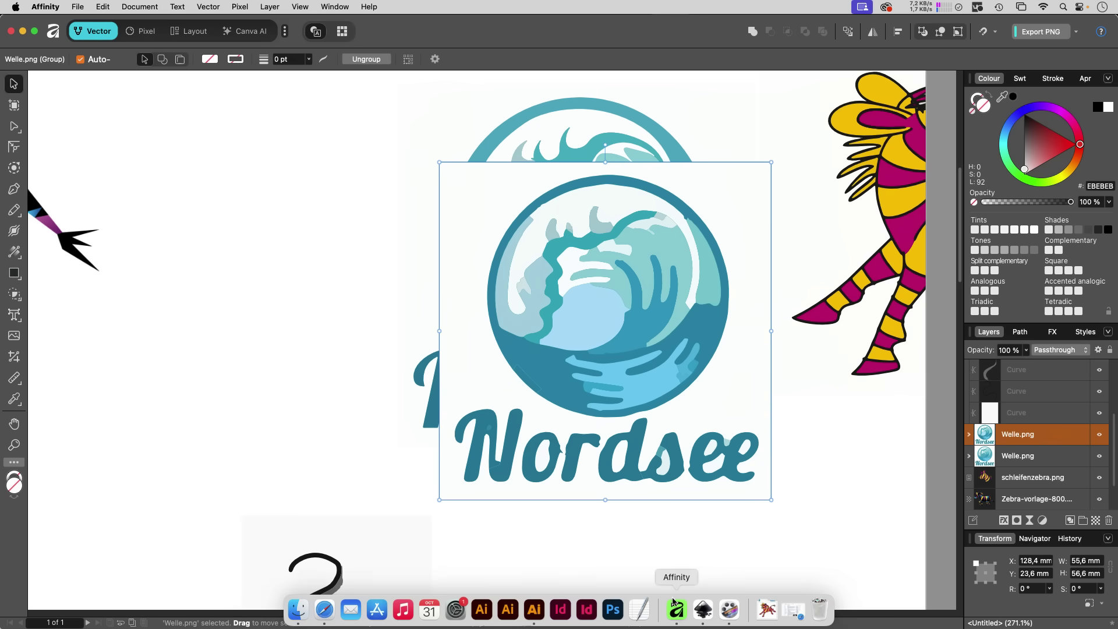
{"action": "key", "text": "super+v"}
{"action": "scroll", "coordinate": [242, 385], "scroll_direction": "down", "scroll_amount": 2}
{"action": "scroll", "coordinate": [241, 385], "scroll_direction": "down", "scroll_amount": 4}
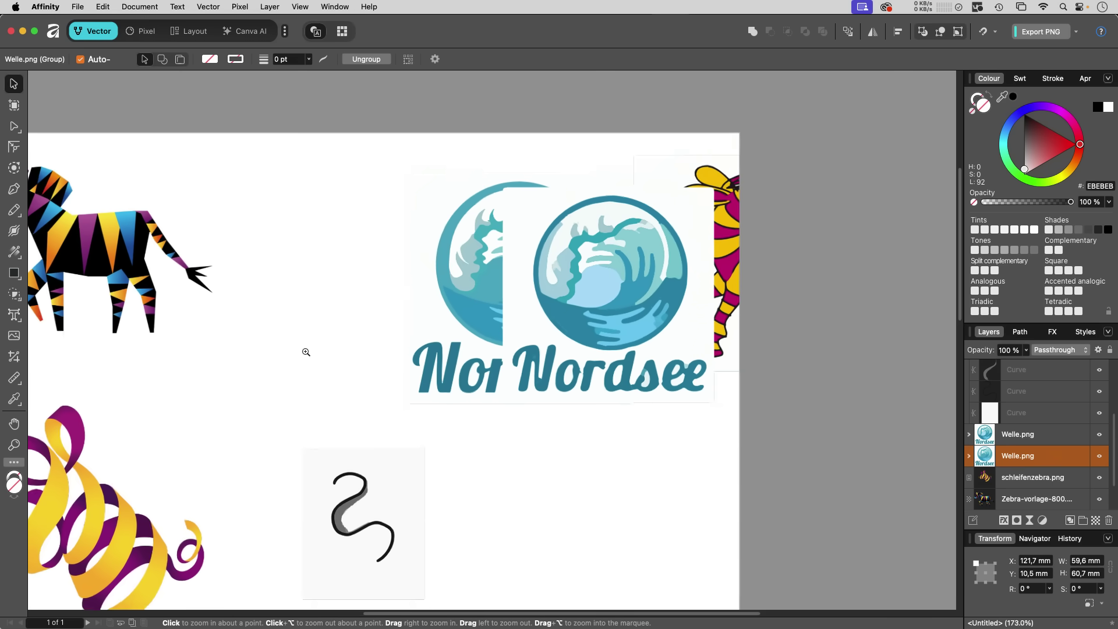
{"action": "scroll", "coordinate": [192, 344], "scroll_direction": "left", "scroll_amount": 5}
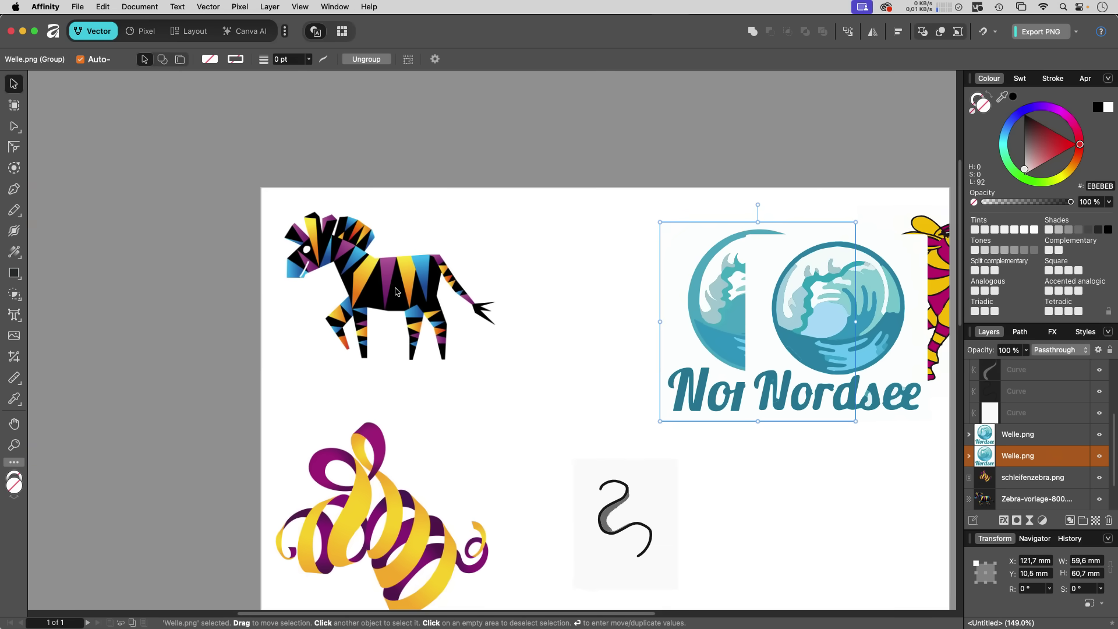
Reposition the colourful zebra picture and open the Vector menu
{"action": "left_click_drag", "start_coordinate": [396, 292], "coordinate": [496, 309]}
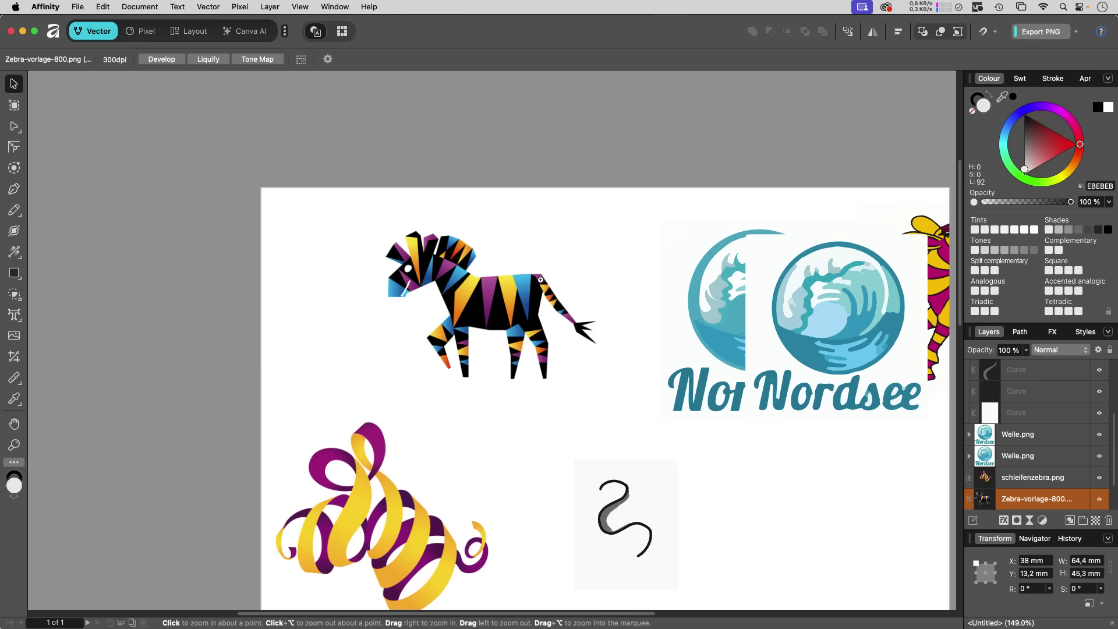
{"action": "scroll", "coordinate": [501, 287], "scroll_direction": "up", "scroll_amount": 5}
{"action": "left_click_drag", "start_coordinate": [548, 327], "coordinate": [455, 325]}
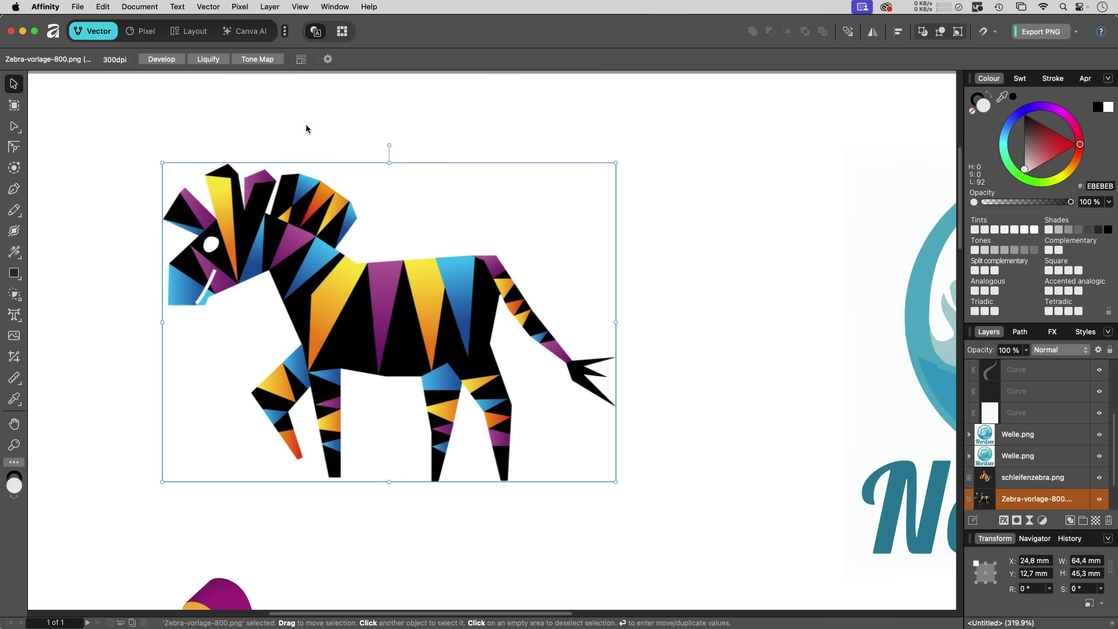
{"action": "left_click", "coordinate": [208, 6]}
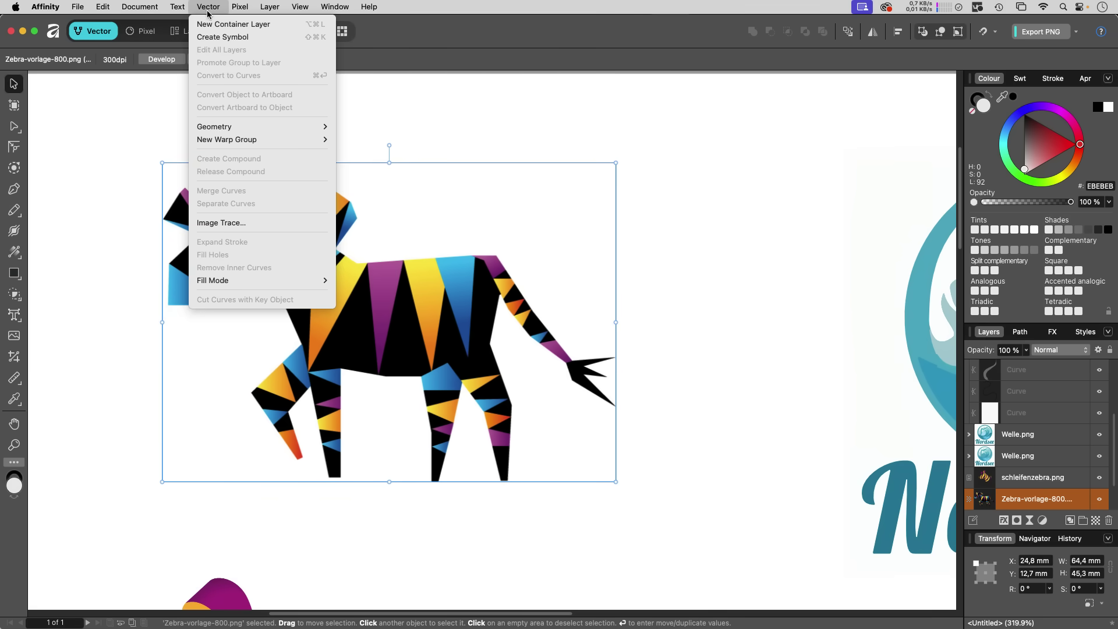
Trace the colourful zebra at 50% Edge Threshold and 0% Curve Fitting Tolerance, apply, and pan to the ribbon zebra
{"action": "left_click", "coordinate": [220, 223]}
{"action": "left_click_drag", "start_coordinate": [824, 517], "coordinate": [609, 178]}
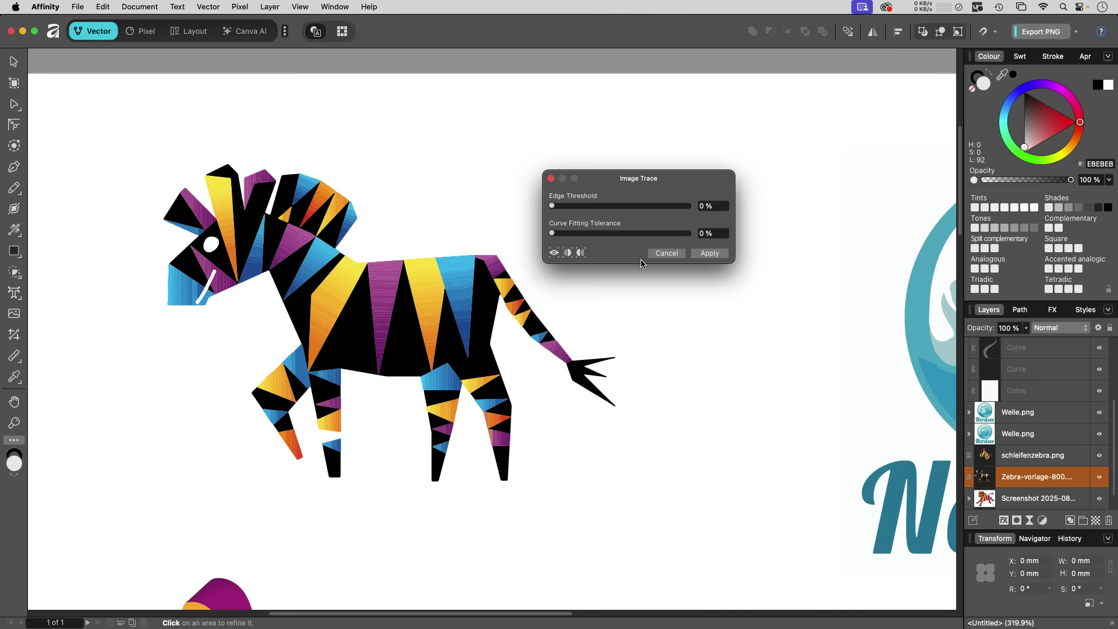
{"action": "left_click_drag", "start_coordinate": [554, 208], "coordinate": [615, 208]}
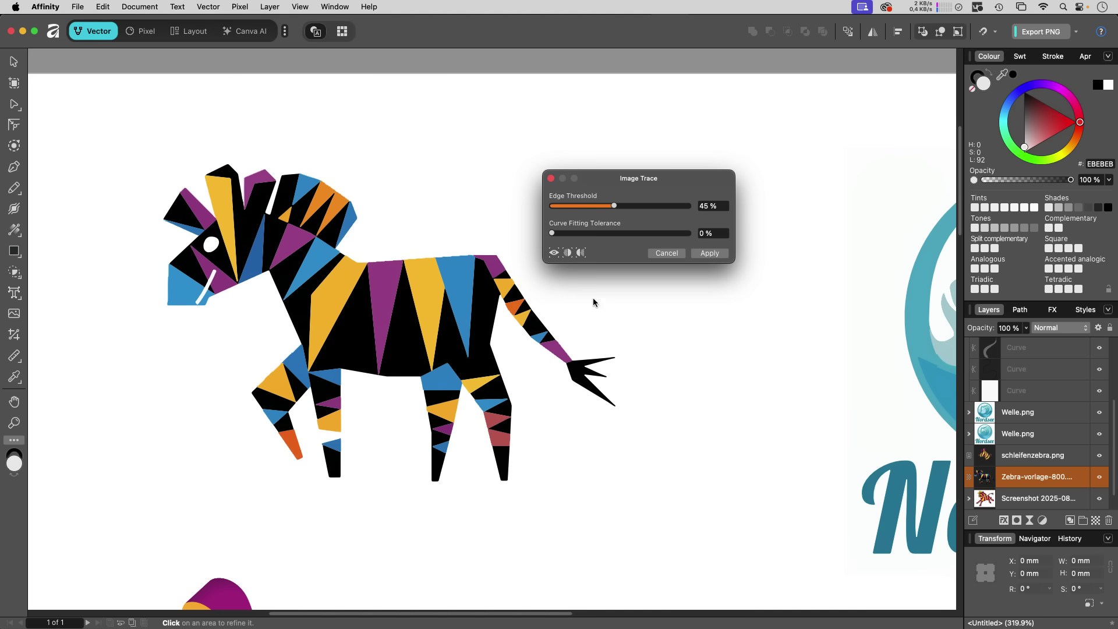
{"action": "left_click_drag", "start_coordinate": [616, 208], "coordinate": [623, 208]}
{"action": "mouse_move", "coordinate": [600, 185]}
{"action": "left_mouse_down"}
{"action": "mouse_move", "coordinate": [544, 162]}
{"action": "mouse_move", "coordinate": [498, 162]}
{"action": "left_mouse_up"}
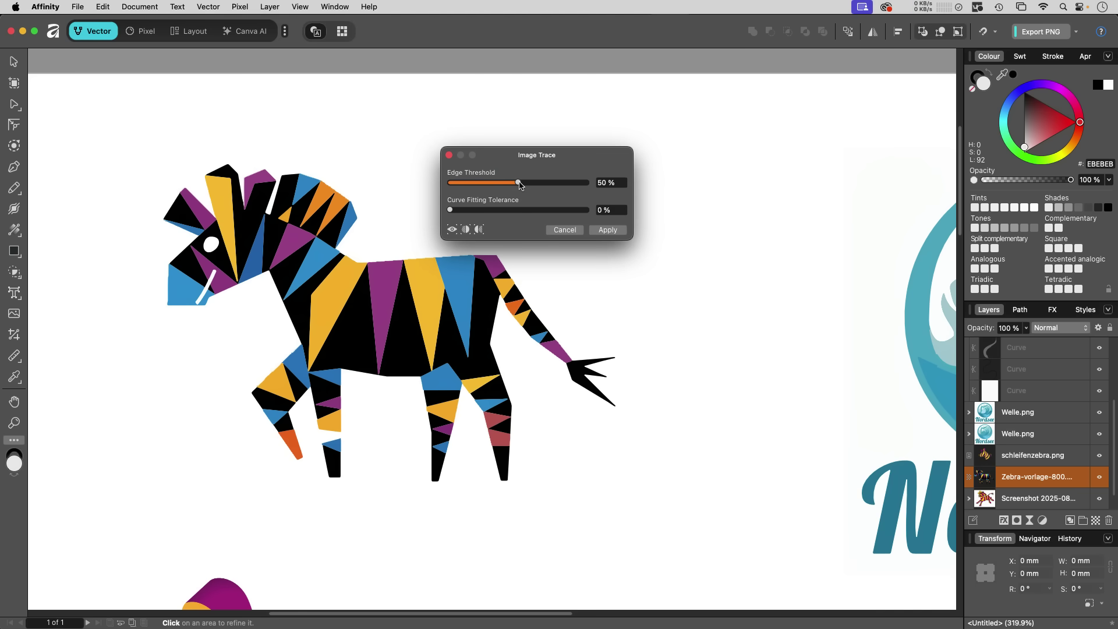
{"action": "left_click_drag", "start_coordinate": [502, 158], "coordinate": [466, 149]}
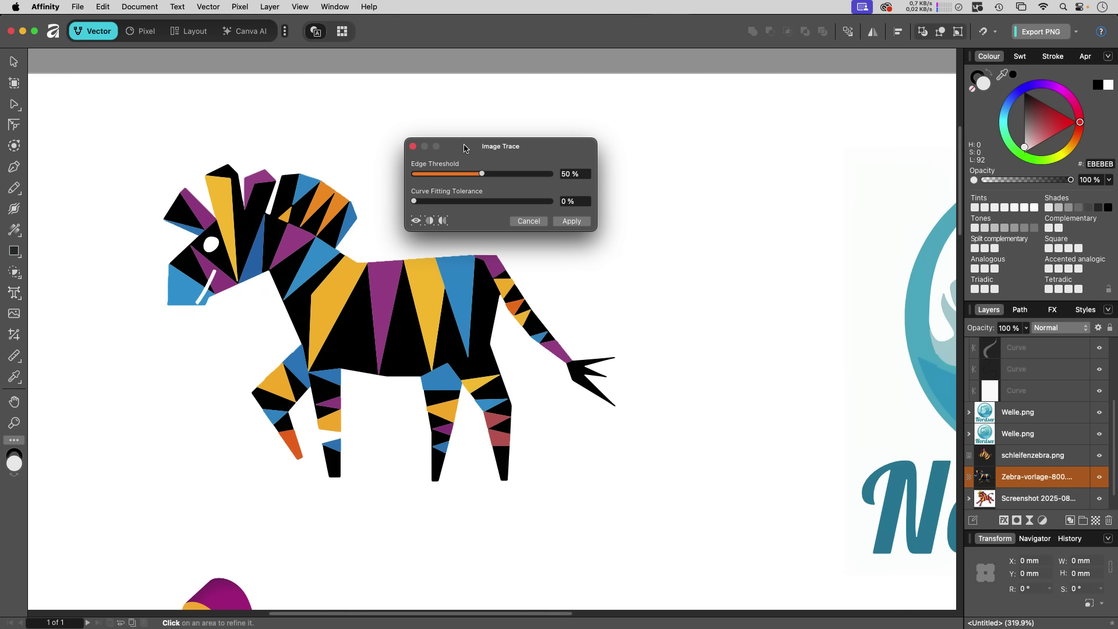
{"action": "mouse_move", "coordinate": [414, 201]}
{"action": "left_mouse_down"}
{"action": "mouse_move", "coordinate": [536, 201]}
{"action": "mouse_move", "coordinate": [411, 201]}
{"action": "left_mouse_up"}
{"action": "left_click", "coordinate": [570, 221]}
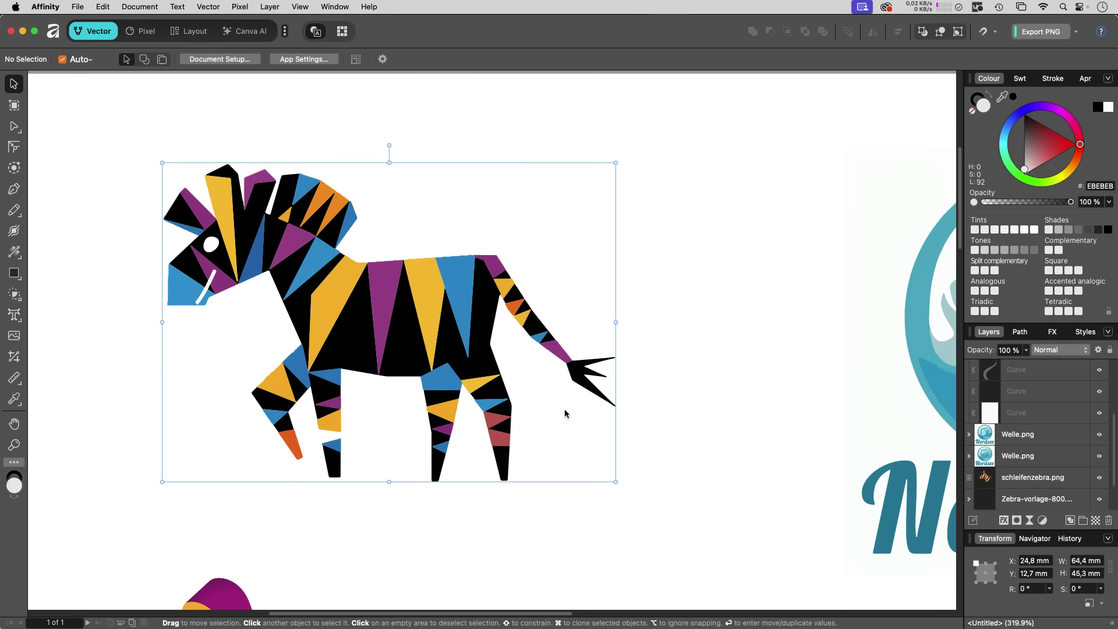
{"action": "left_click_drag", "start_coordinate": [419, 419], "coordinate": [526, 313]}
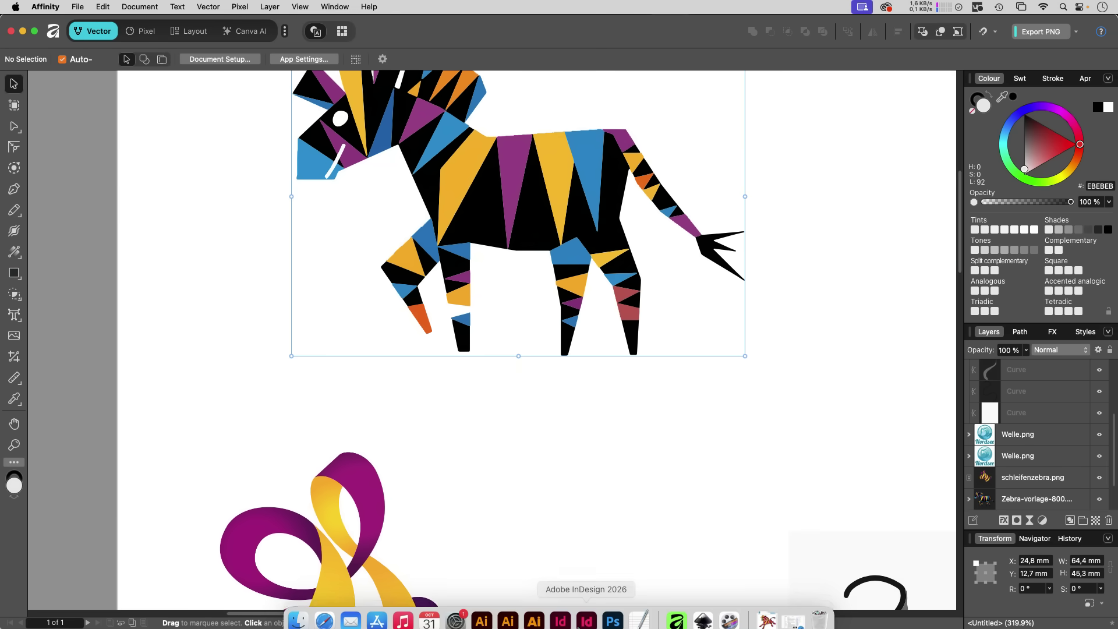
In Illustrator, frame the colourful zebra and trace it with the High Color preset
{"action": "left_click", "coordinate": [534, 609]}
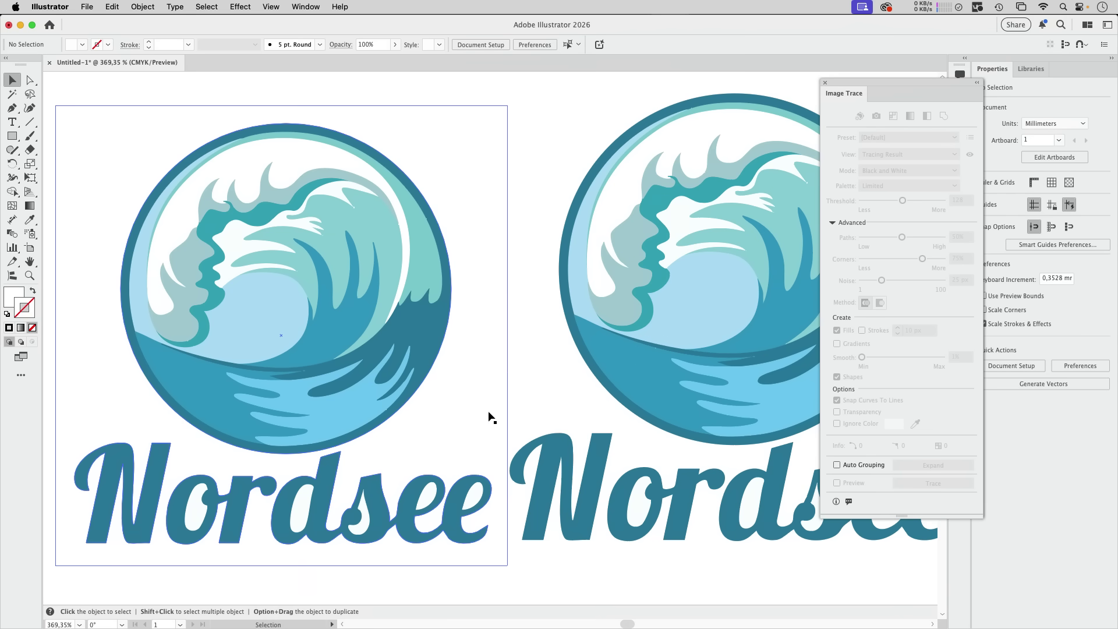
{"action": "left_click_drag", "start_coordinate": [512, 349], "coordinate": [369, 421]}
{"action": "left_click", "coordinate": [786, 355]}
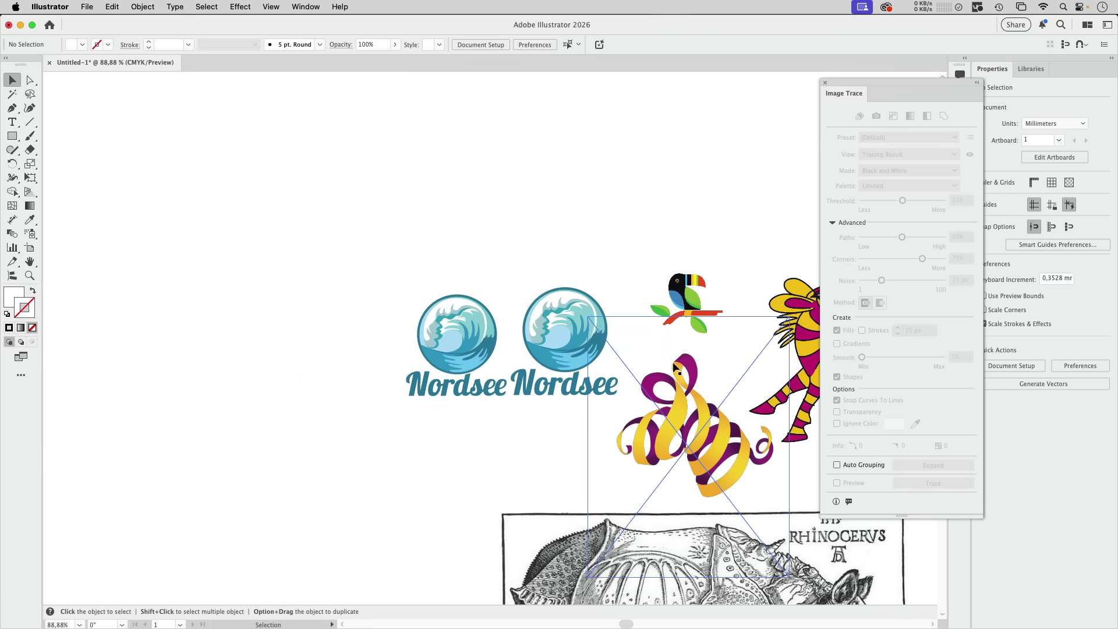
{"action": "key", "text": "super+alt+equal"}
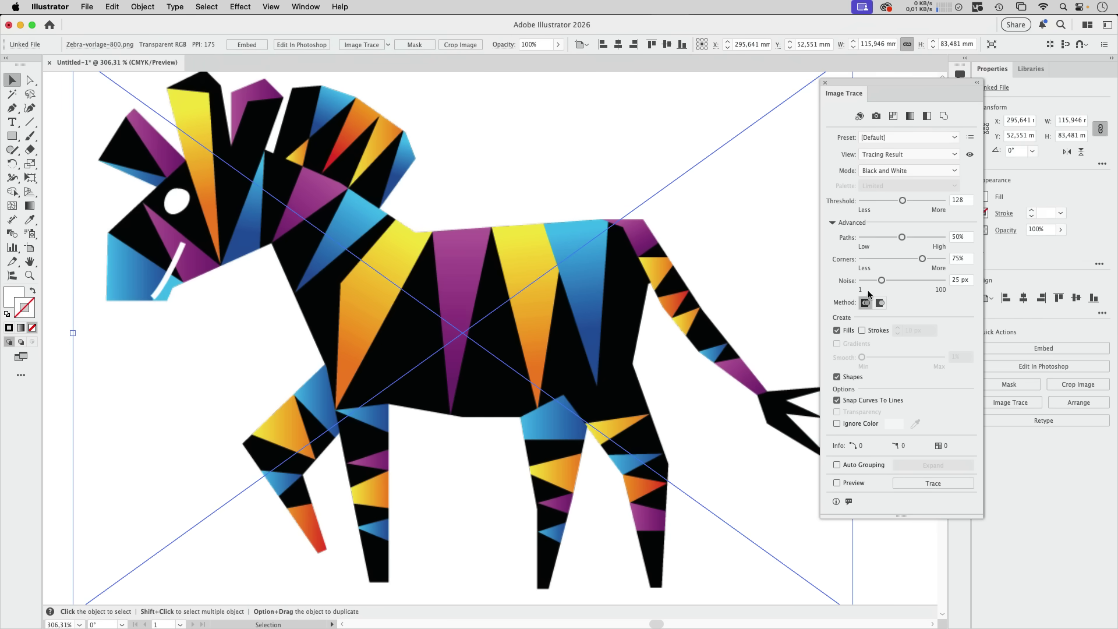
{"action": "left_click", "coordinate": [876, 115]}
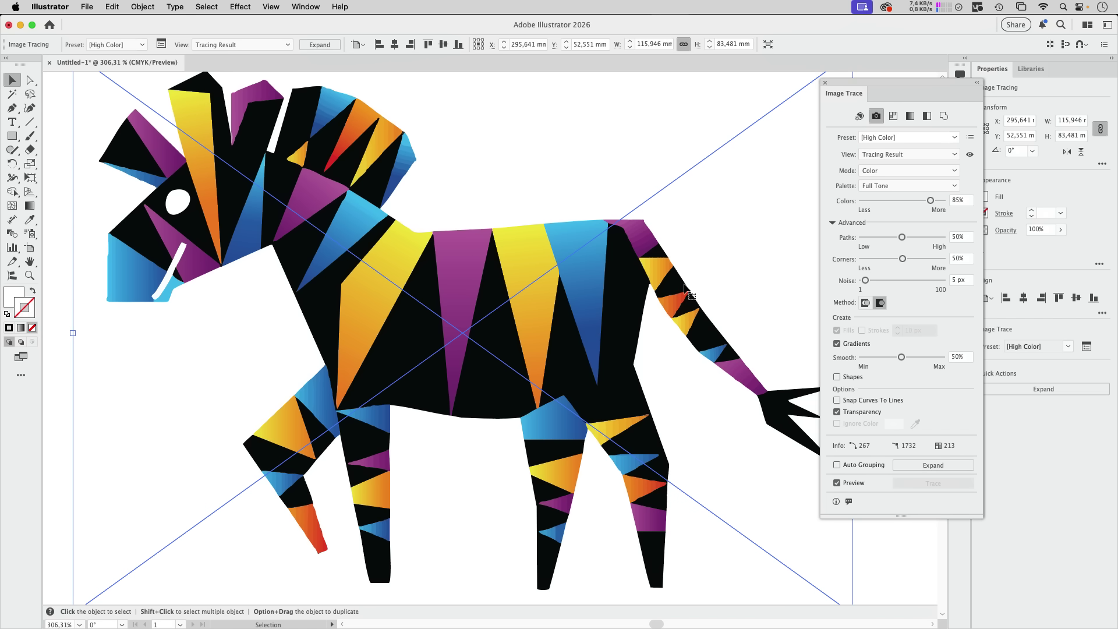
Retrace with Low Color at 5 colours, transparency off, then select Affinity's ribbon zebra
{"action": "left_click", "coordinate": [895, 118]}
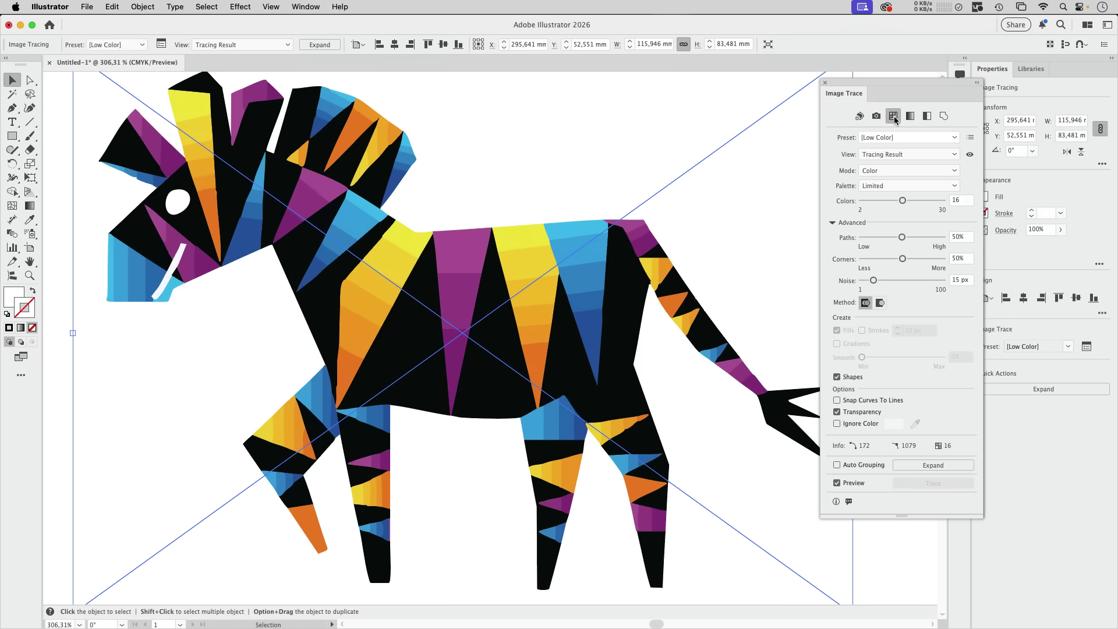
{"action": "left_click_drag", "start_coordinate": [902, 201], "coordinate": [867, 202]}
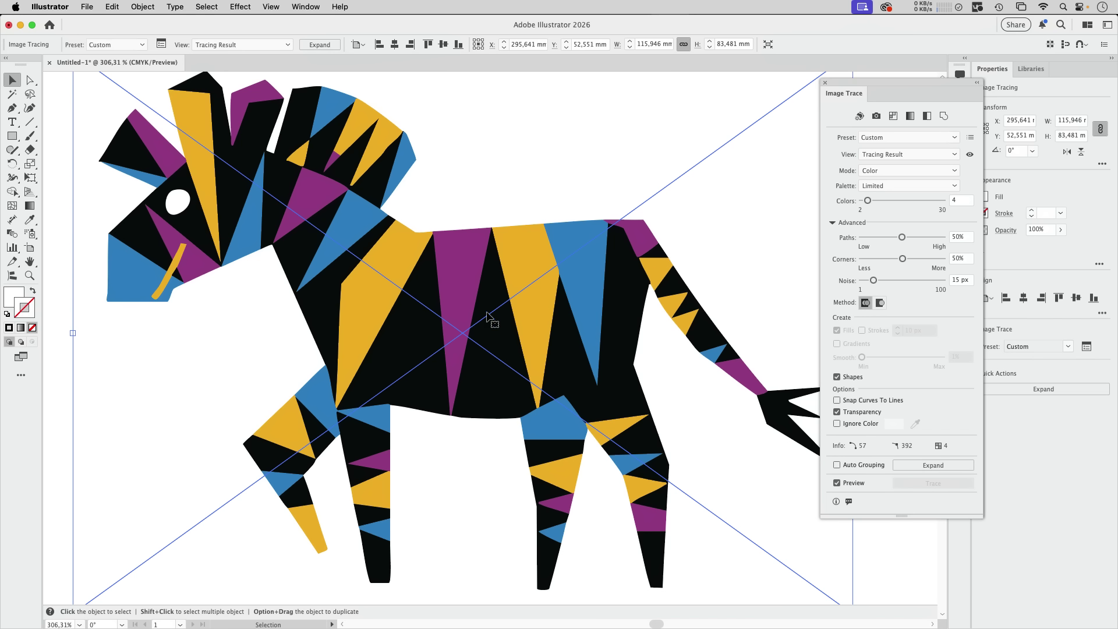
{"action": "left_click_drag", "start_coordinate": [867, 202], "coordinate": [865, 203]}
{"action": "left_click", "coordinate": [836, 412]}
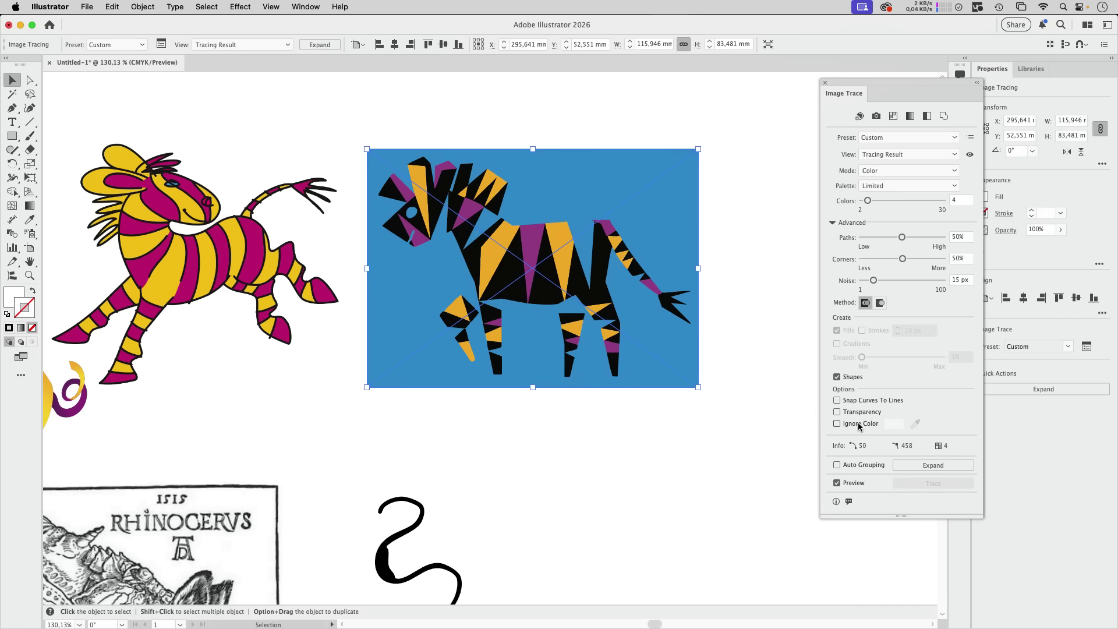
{"action": "left_click_drag", "start_coordinate": [868, 202], "coordinate": [869, 201]}
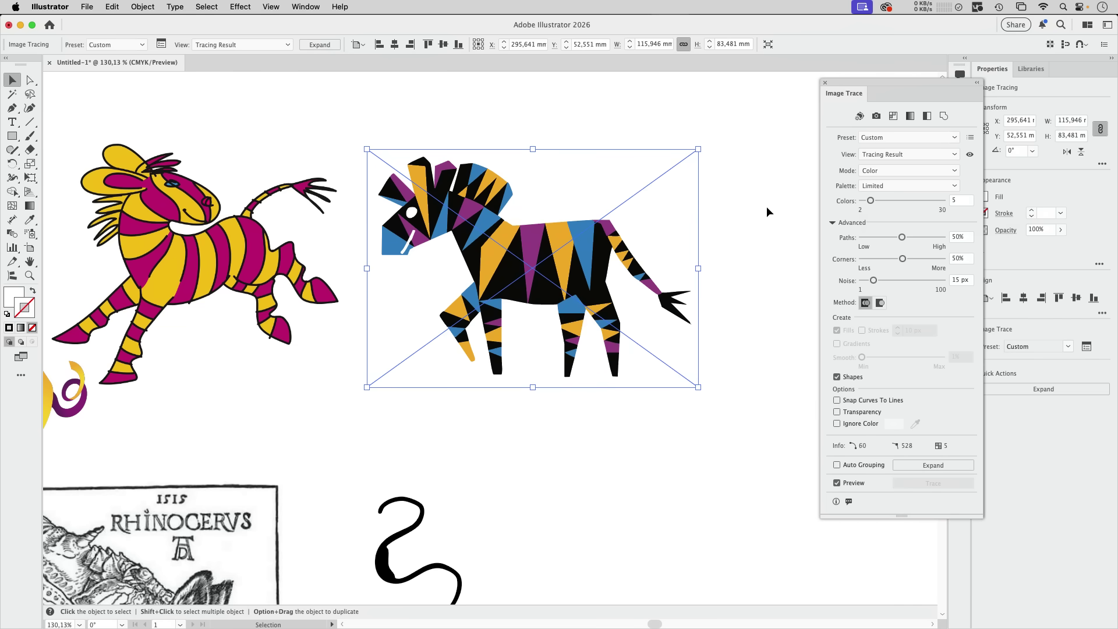
{"action": "left_click", "coordinate": [673, 607]}
{"action": "left_click", "coordinate": [558, 464]}
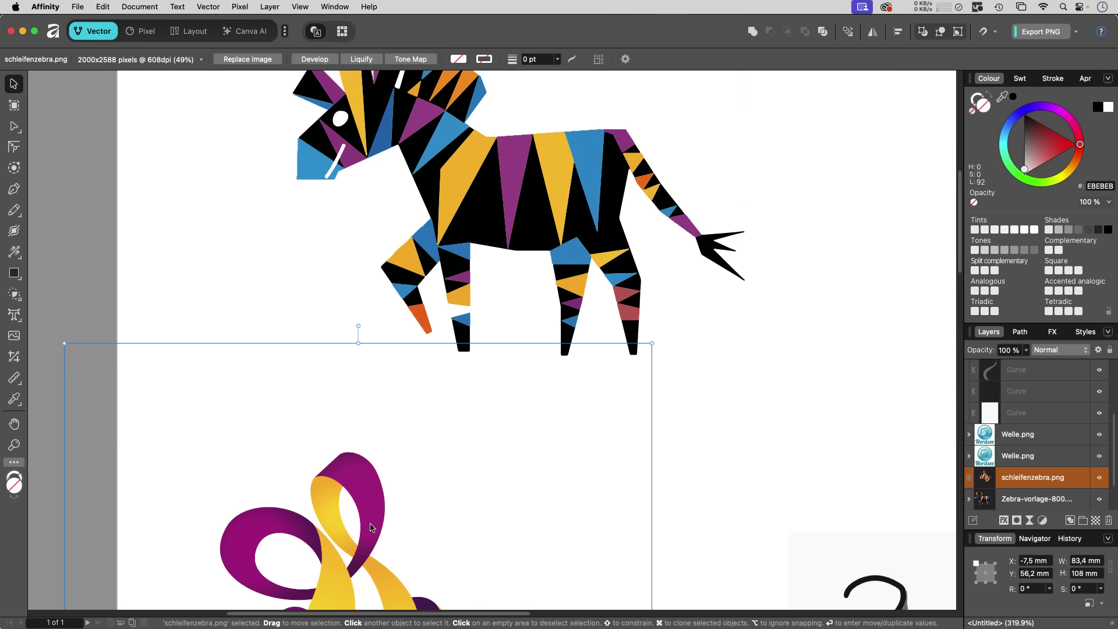
Move the ribbon zebra up and apply Vector > Image Trace at 50% edge threshold, 0% curve tolerance
{"action": "left_click_drag", "start_coordinate": [443, 480], "coordinate": [473, 184]}
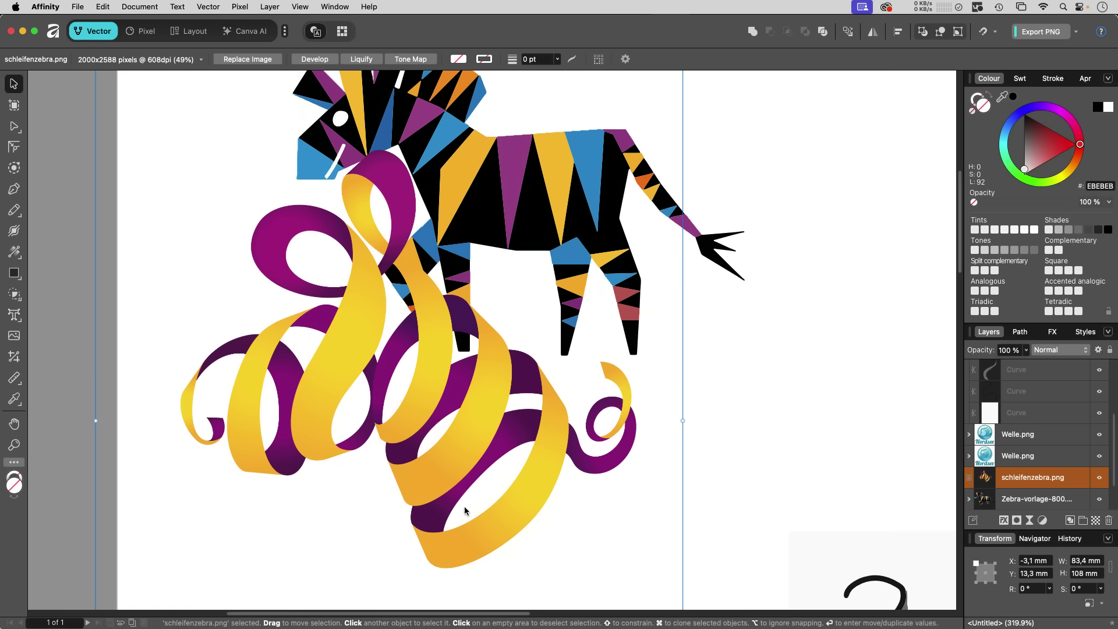
{"action": "left_click", "coordinate": [210, 6]}
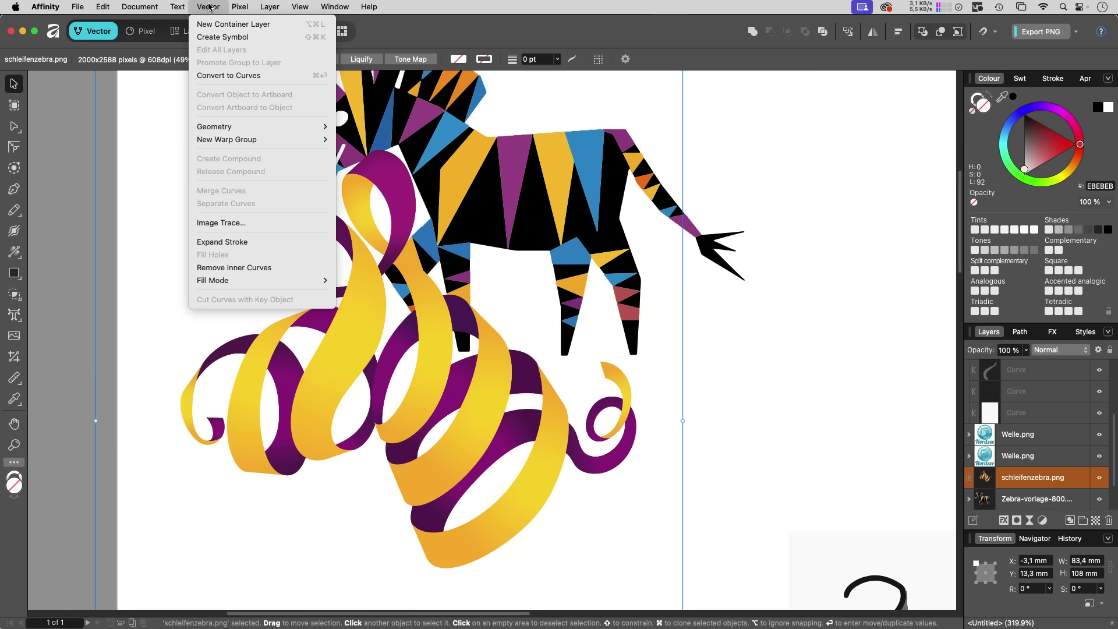
{"action": "left_click", "coordinate": [230, 224]}
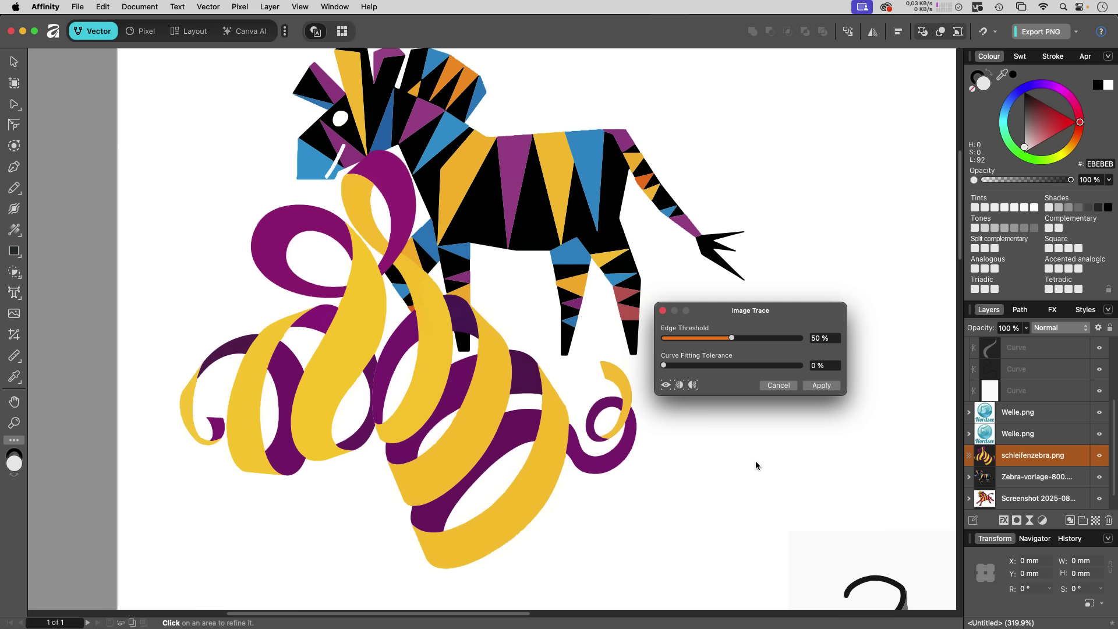
{"action": "left_click", "coordinate": [817, 388]}
{"action": "scroll", "coordinate": [699, 533], "scroll_direction": "down", "scroll_amount": 15}
{"action": "scroll", "coordinate": [699, 534], "scroll_direction": "right", "scroll_amount": 8}
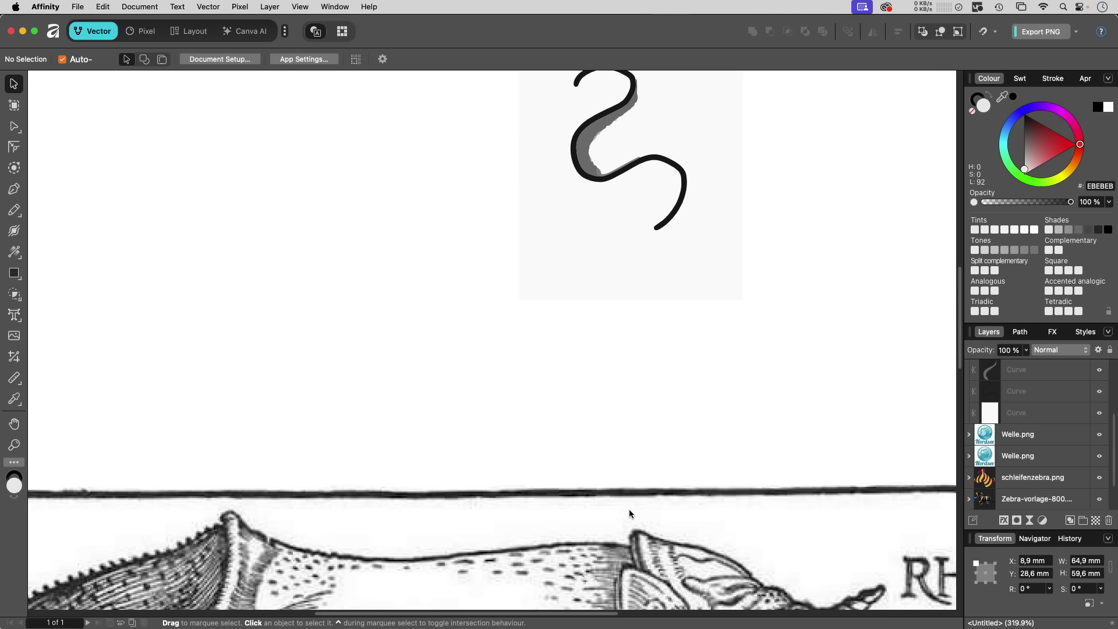
Zoom out to find and select the Dürer rhino image
{"action": "key", "text": "z"}
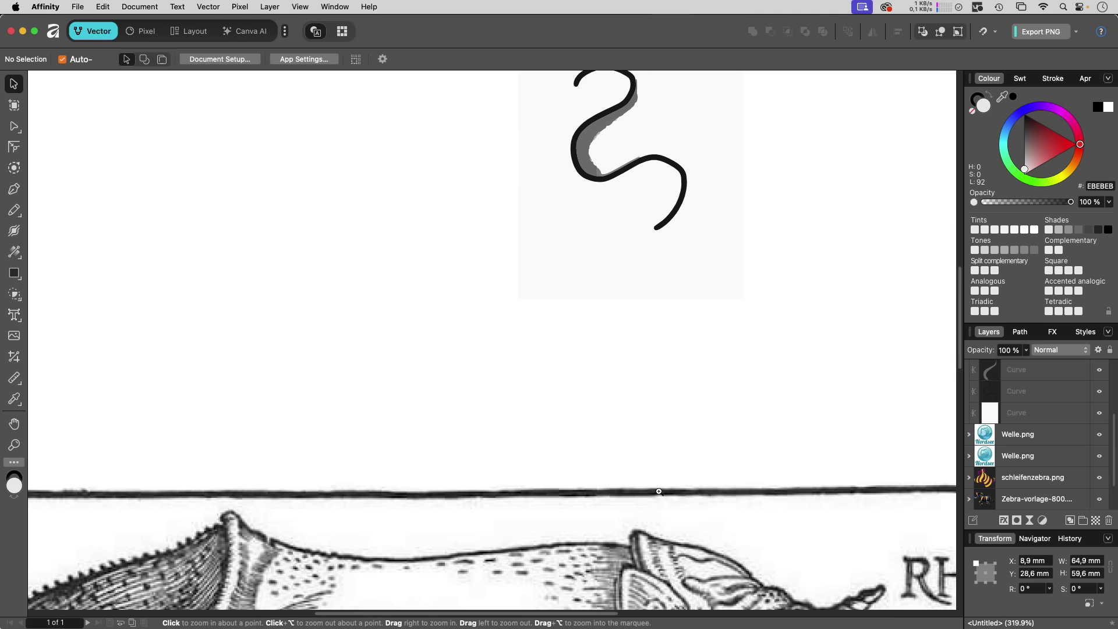
{"action": "left_click_drag", "start_coordinate": [637, 504], "coordinate": [516, 551]}
{"action": "scroll", "coordinate": [516, 550], "scroll_direction": "down", "scroll_amount": 10}
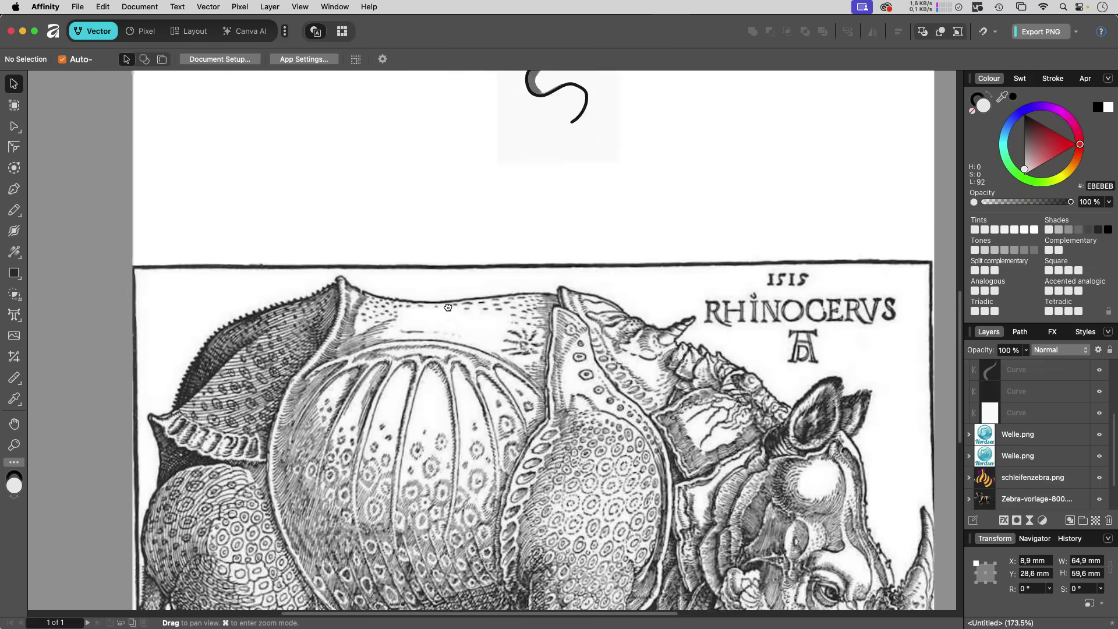
{"action": "scroll", "coordinate": [539, 419], "scroll_direction": "right", "scroll_amount": 3}
{"action": "scroll", "coordinate": [539, 418], "scroll_direction": "down", "scroll_amount": 4}
{"action": "scroll", "coordinate": [539, 418], "scroll_direction": "right", "scroll_amount": 2}
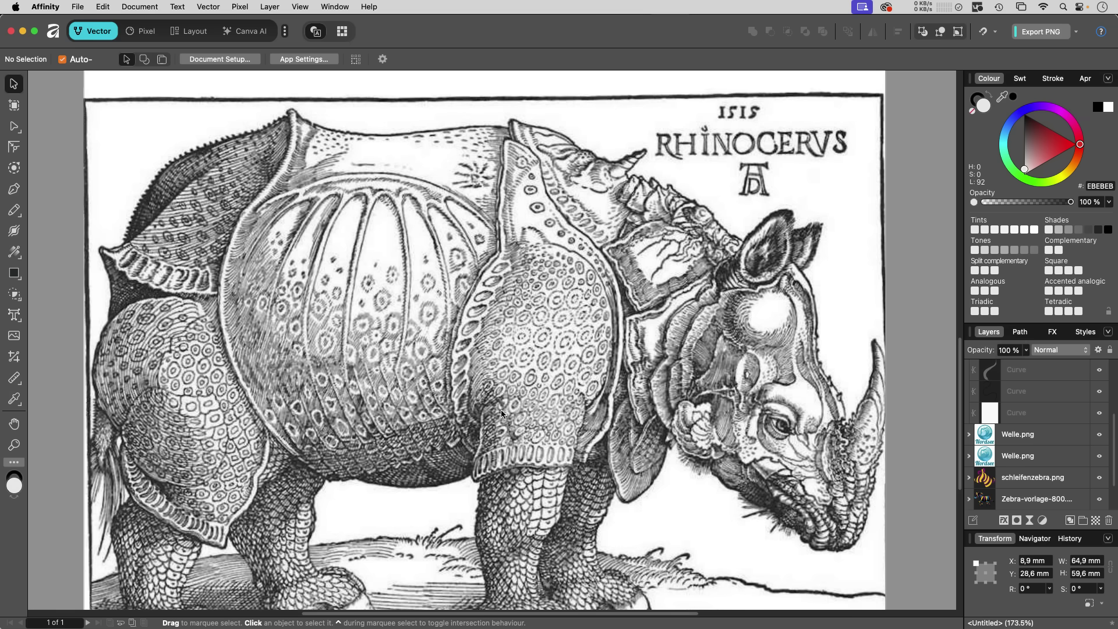
{"action": "left_click", "coordinate": [381, 190]}
Image Trace the rhino with 83% curve fitting tolerance and 0% edge threshold, then apply
{"action": "left_click", "coordinate": [241, 6]}
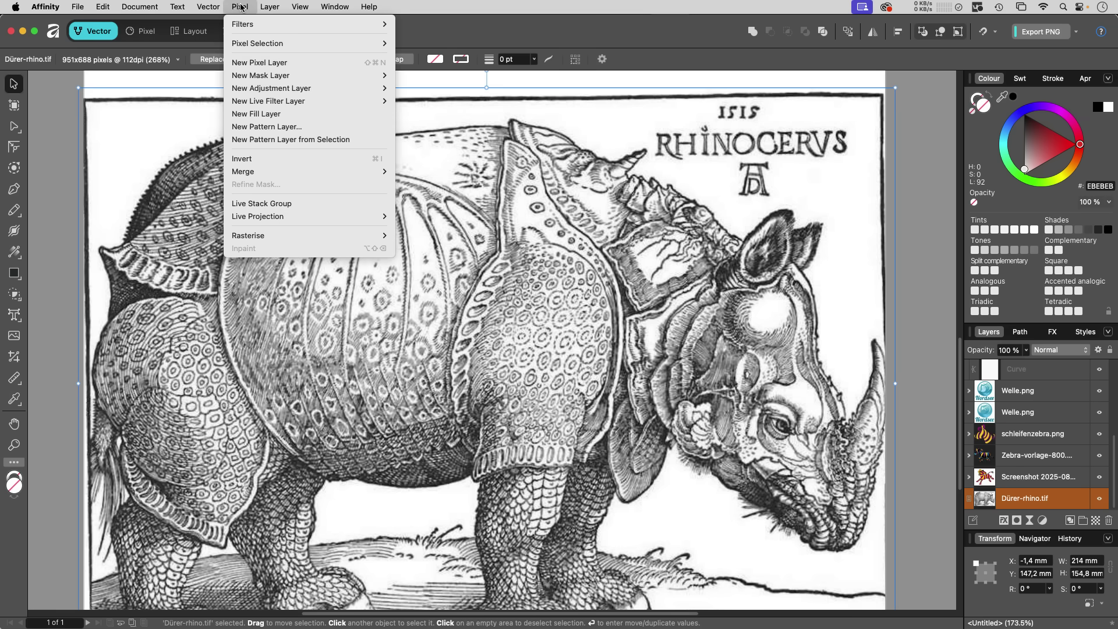
{"action": "mouse_move", "coordinate": [219, 7]}
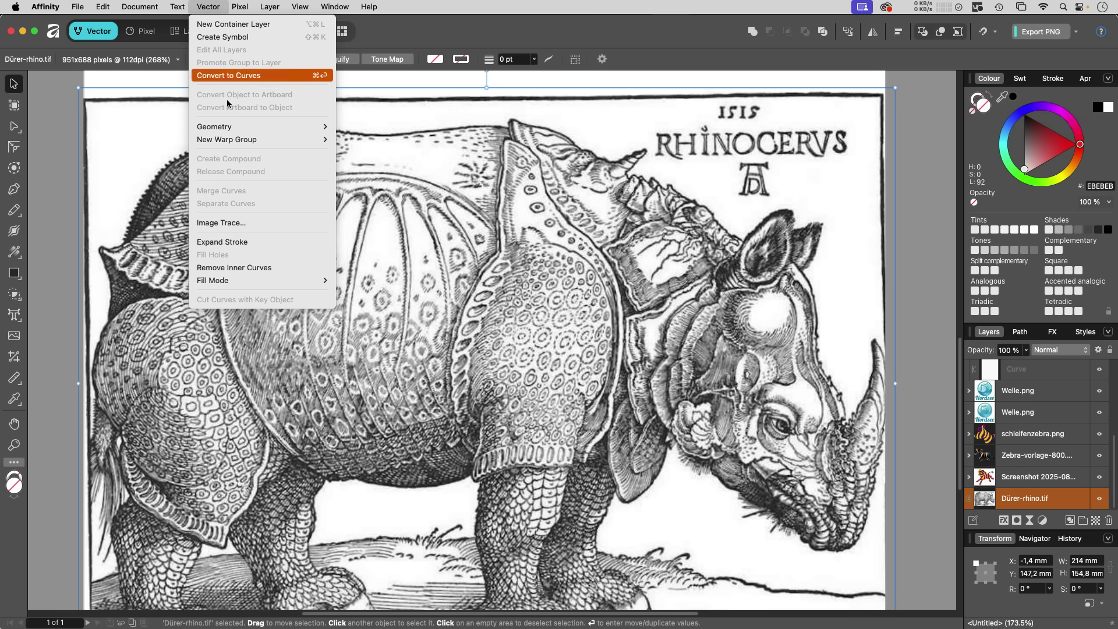
{"action": "left_click", "coordinate": [231, 224]}
{"action": "left_click_drag", "start_coordinate": [836, 520], "coordinate": [546, 281]}
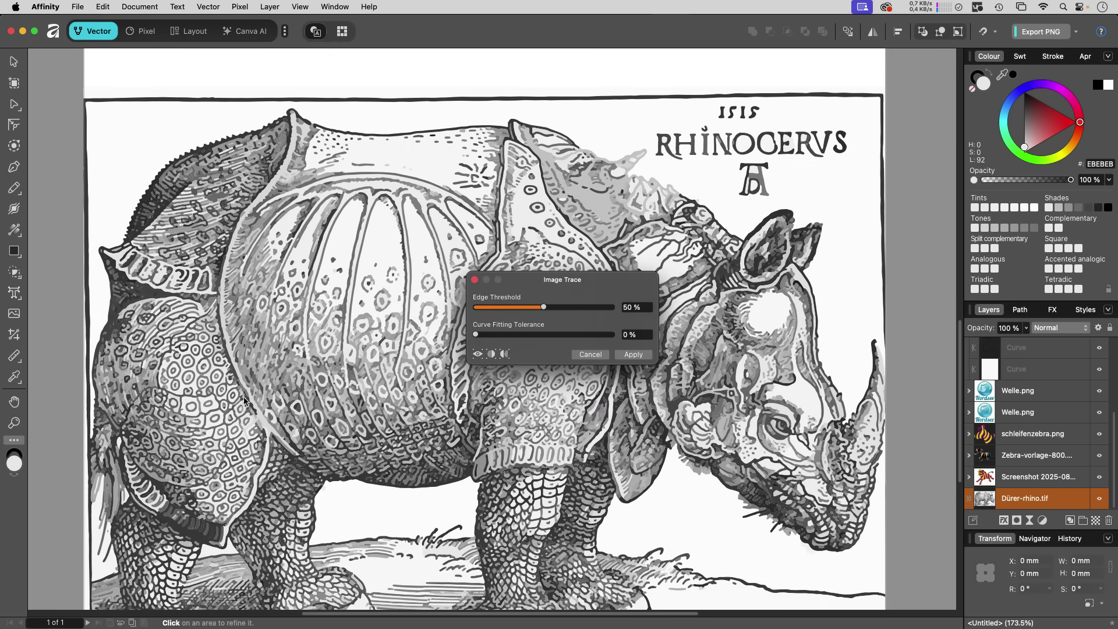
{"action": "left_click", "coordinate": [589, 334]}
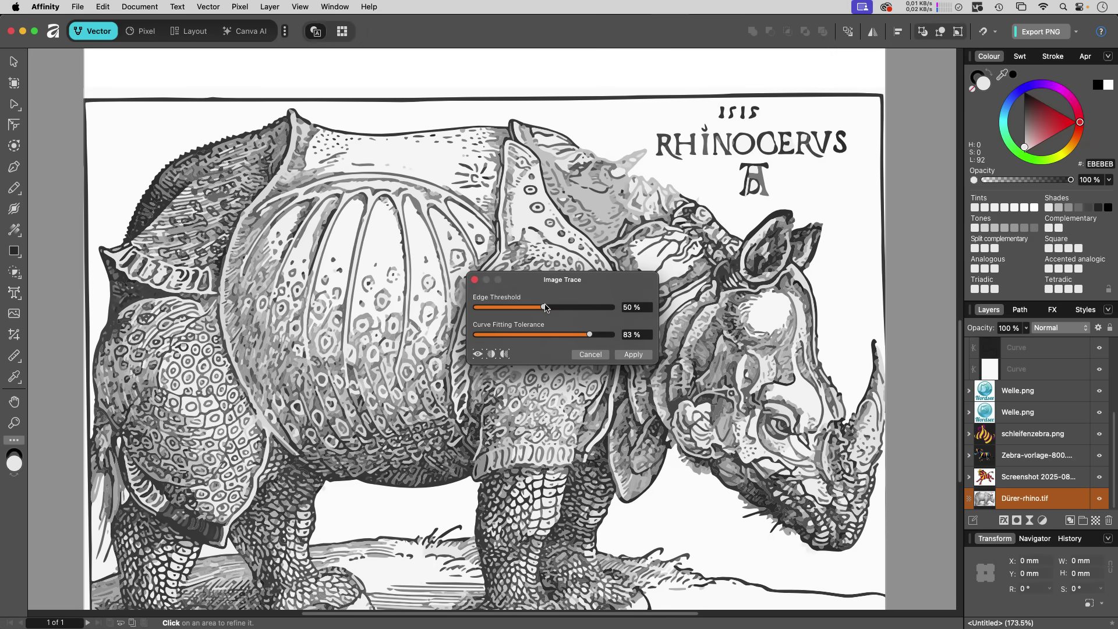
{"action": "mouse_move", "coordinate": [546, 308]}
{"action": "left_mouse_down"}
{"action": "mouse_move", "coordinate": [475, 309]}
{"action": "mouse_move", "coordinate": [621, 309]}
{"action": "mouse_move", "coordinate": [454, 312]}
{"action": "left_mouse_up"}
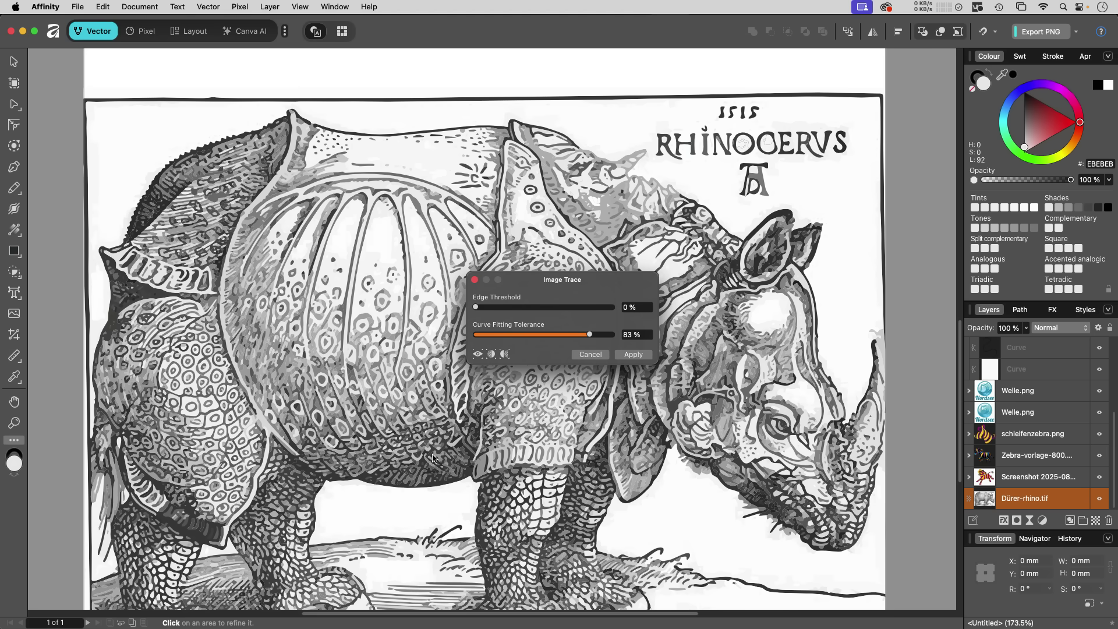
{"action": "key", "text": "Return"}
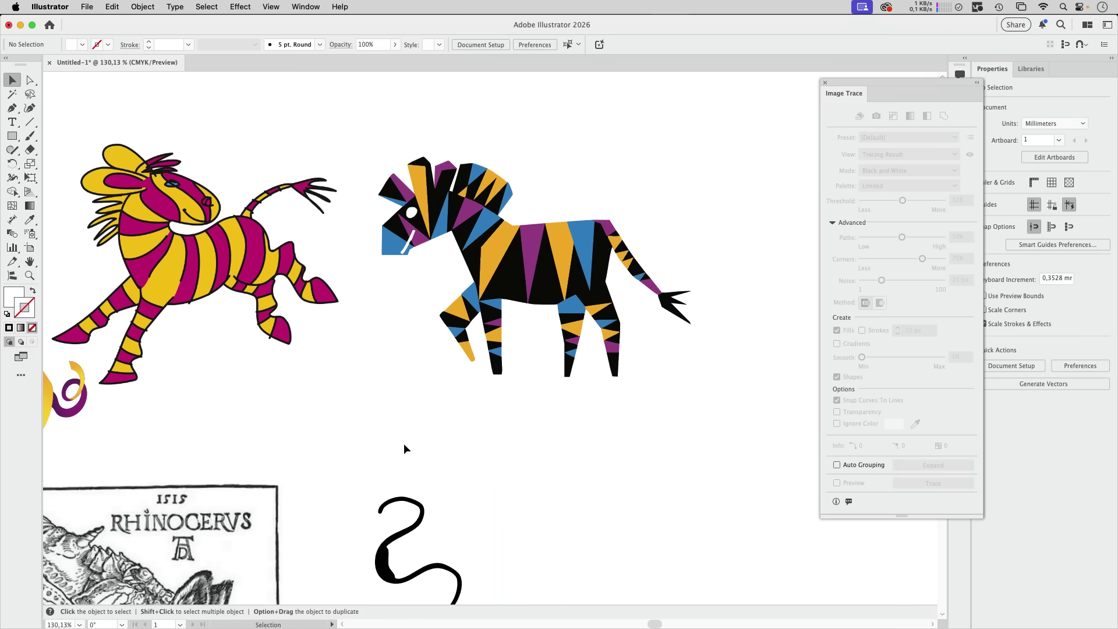
Trace the rhino black-and-white at threshold 186, 78% paths, 11% corners and 1 px noise
{"action": "scroll", "coordinate": [512, 314], "scroll_direction": "down", "scroll_amount": 10}
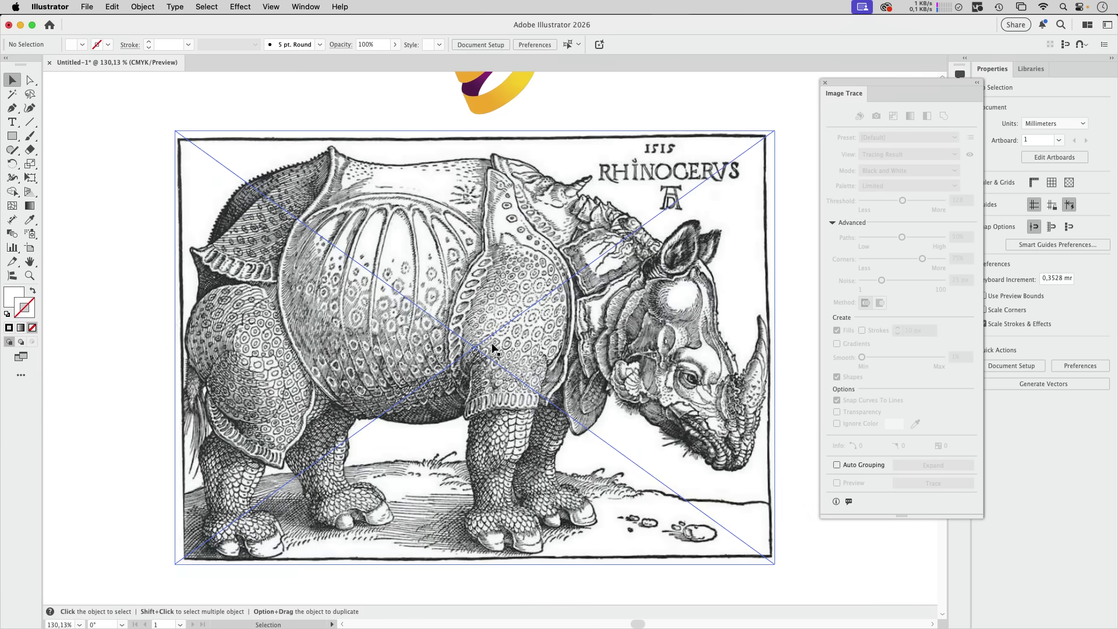
{"action": "left_click", "coordinate": [492, 348]}
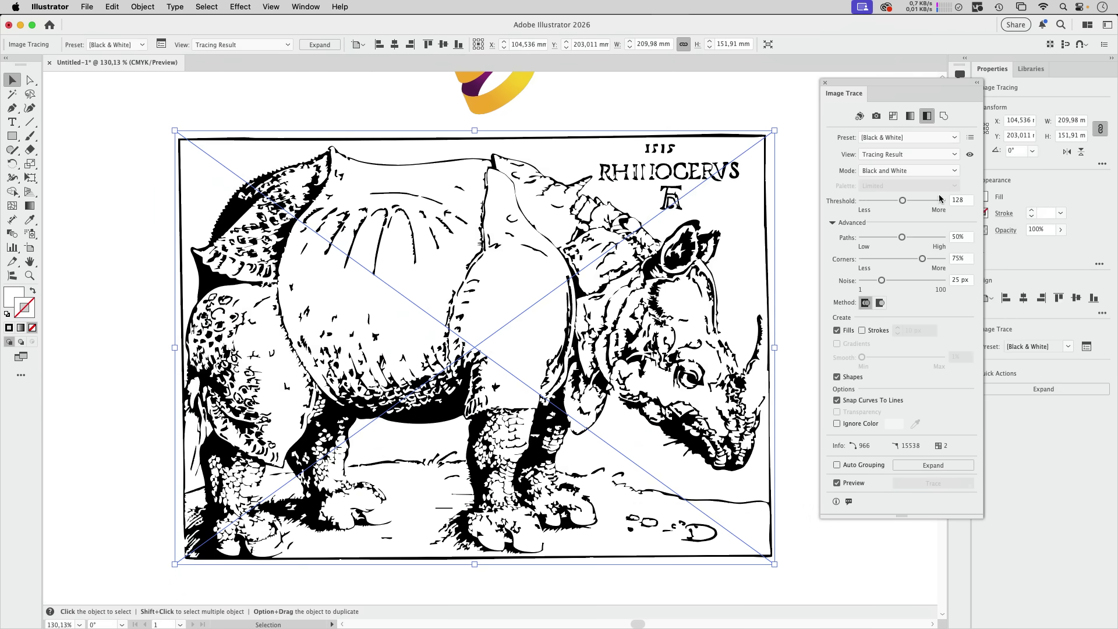
{"action": "left_click_drag", "start_coordinate": [903, 201], "coordinate": [929, 201]}
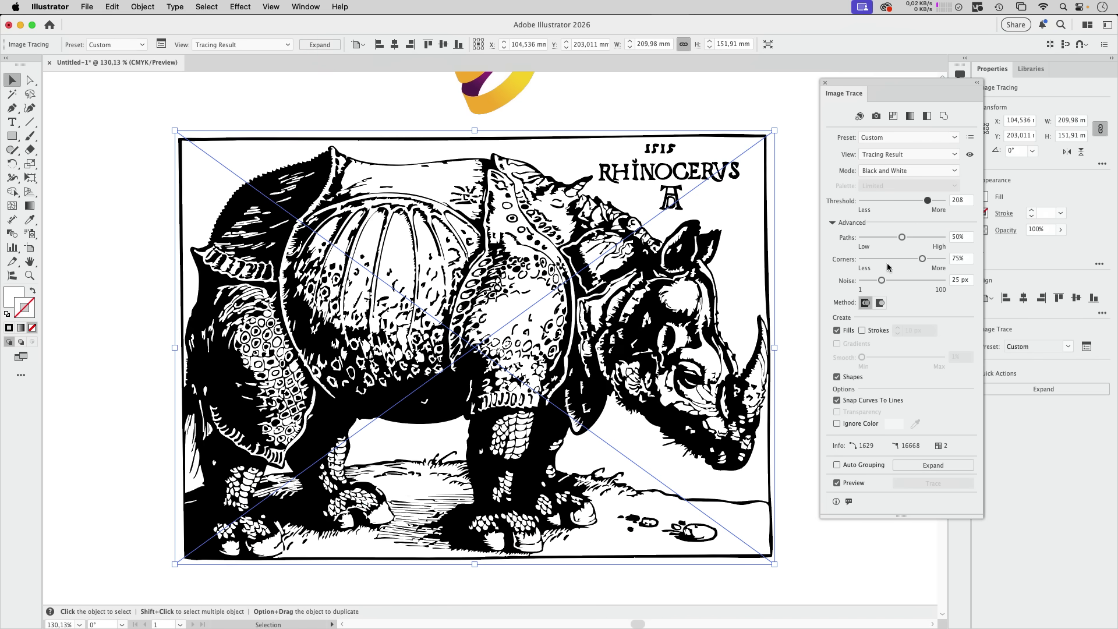
{"action": "left_click_drag", "start_coordinate": [881, 280], "coordinate": [859, 284]}
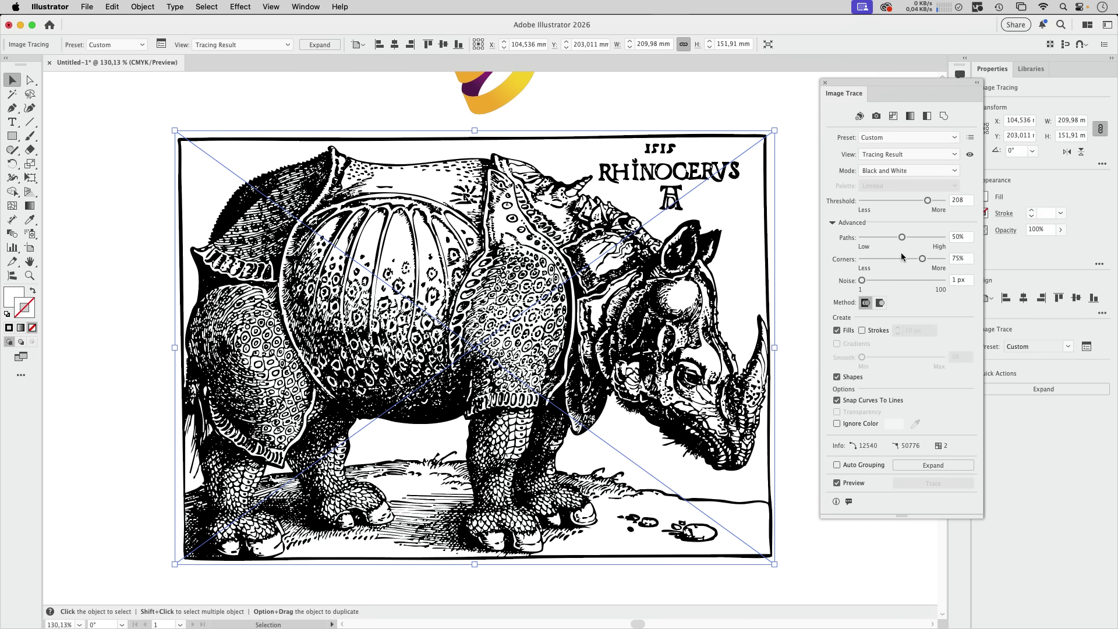
{"action": "mouse_move", "coordinate": [901, 237]}
{"action": "left_mouse_down"}
{"action": "mouse_move", "coordinate": [920, 239]}
{"action": "mouse_move", "coordinate": [901, 262]}
{"action": "mouse_move", "coordinate": [871, 263]}
{"action": "mouse_move", "coordinate": [925, 238]}
{"action": "left_mouse_up"}
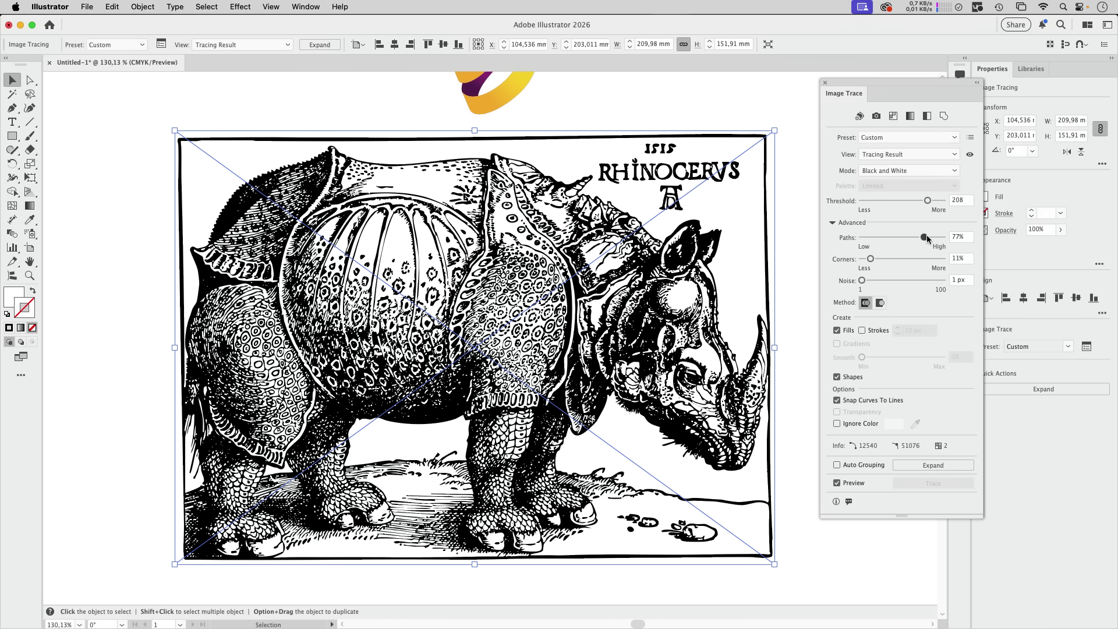
{"action": "left_click", "coordinate": [929, 201]}
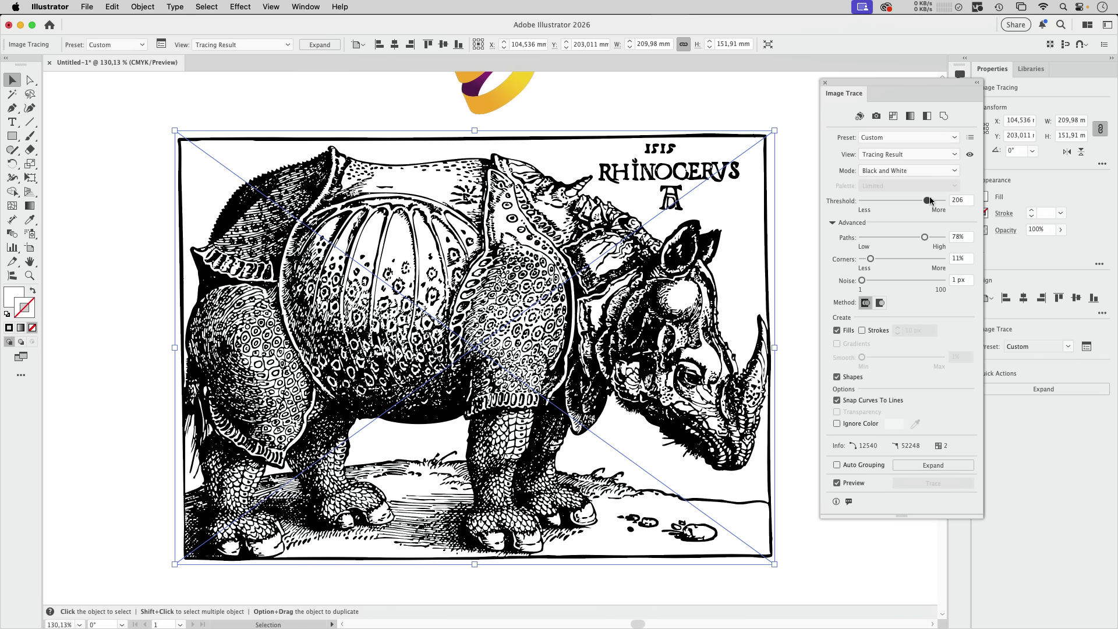
{"action": "left_click_drag", "start_coordinate": [927, 201], "coordinate": [923, 201]}
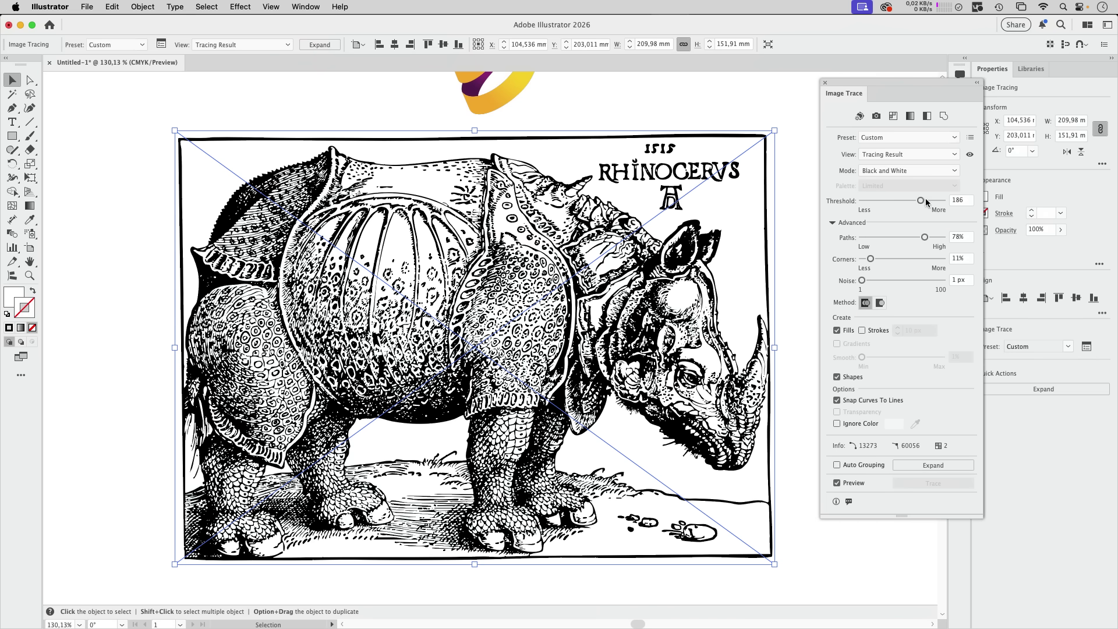
{"action": "left_click", "coordinate": [814, 526]}
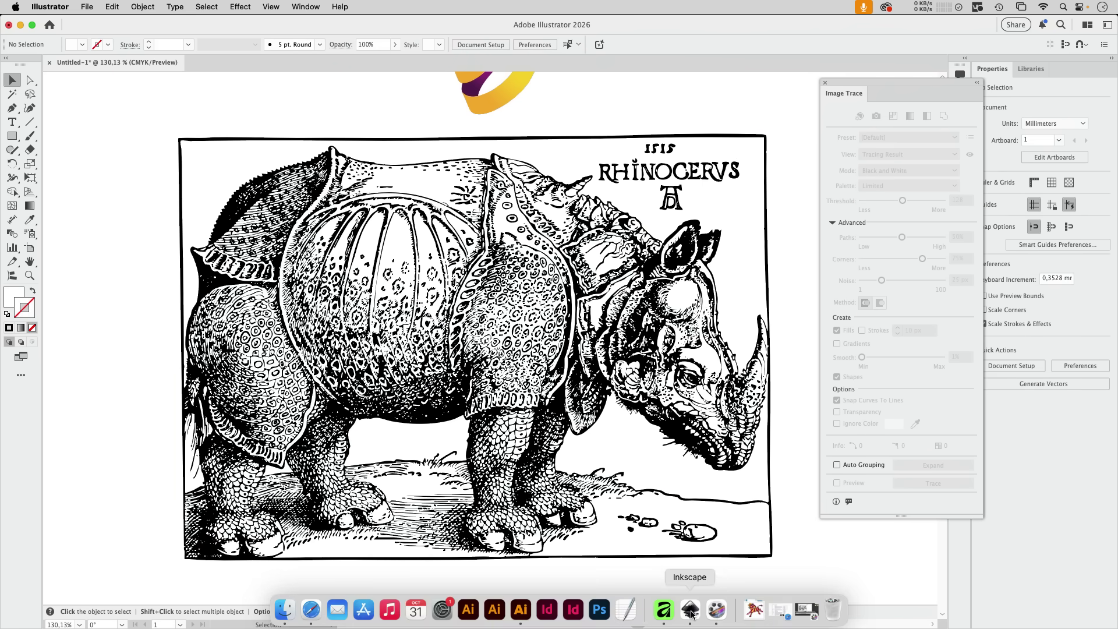
In Inkscape's Trace Bitmap, preview a brightness-cutoff trace of the rhino at threshold 0,611
{"action": "left_click", "coordinate": [690, 610]}
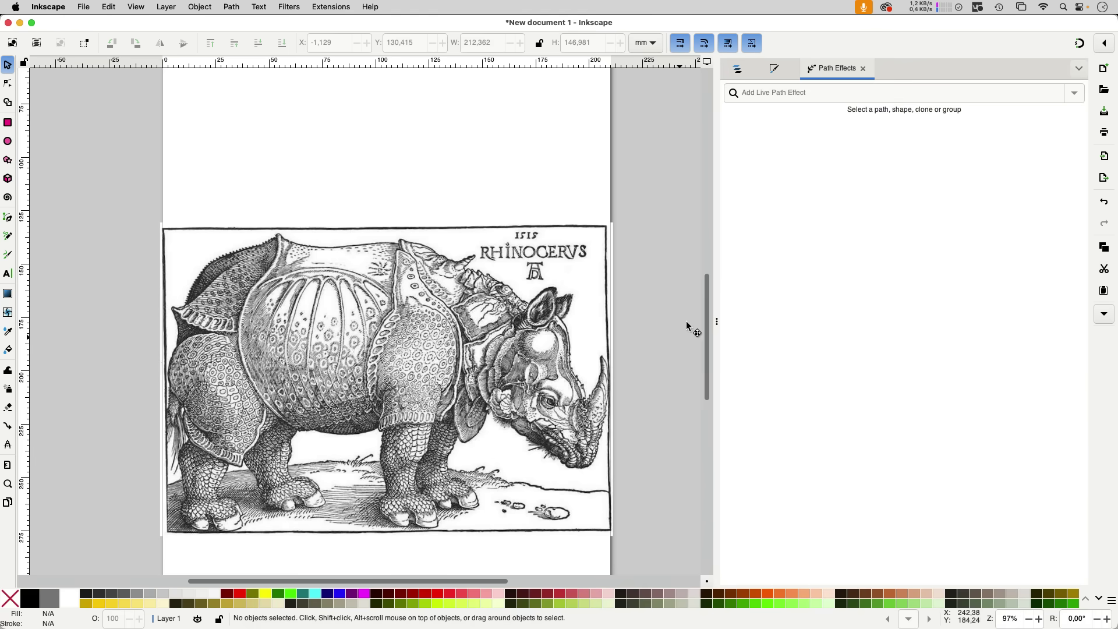
{"action": "left_click", "coordinate": [1083, 71]}
{"action": "left_click", "coordinate": [973, 247]}
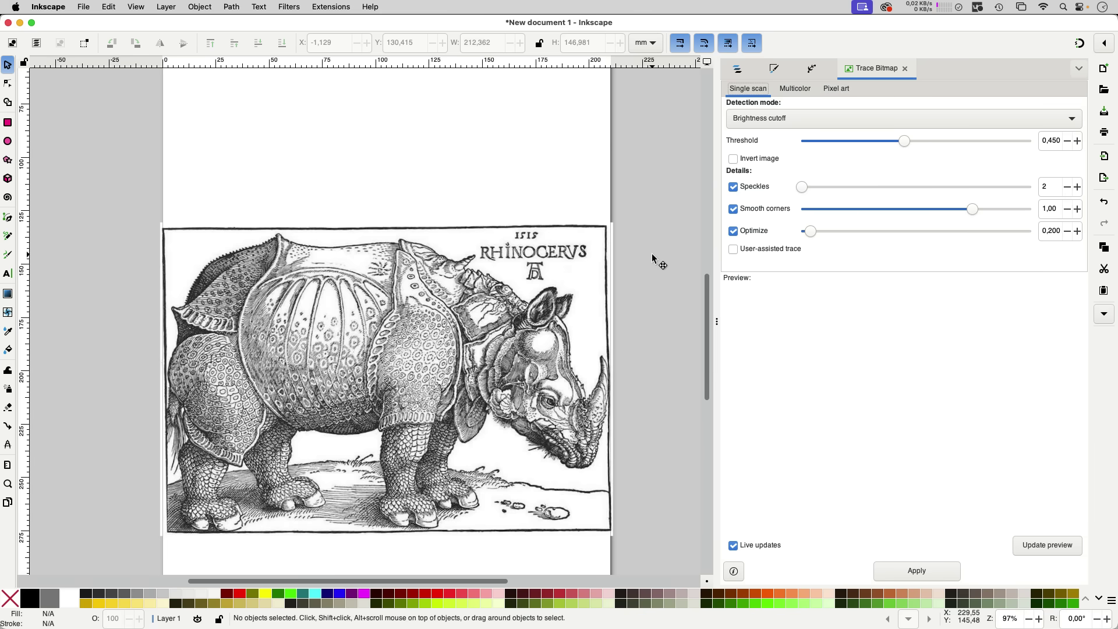
{"action": "left_click", "coordinate": [520, 315]}
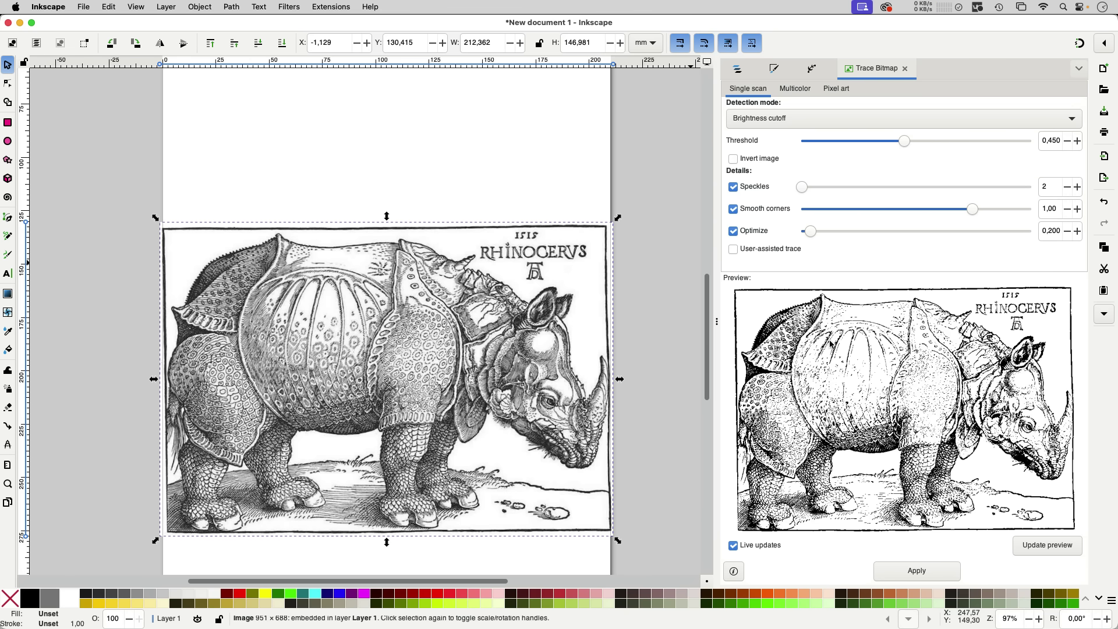
{"action": "left_click_drag", "start_coordinate": [910, 141], "coordinate": [938, 143]}
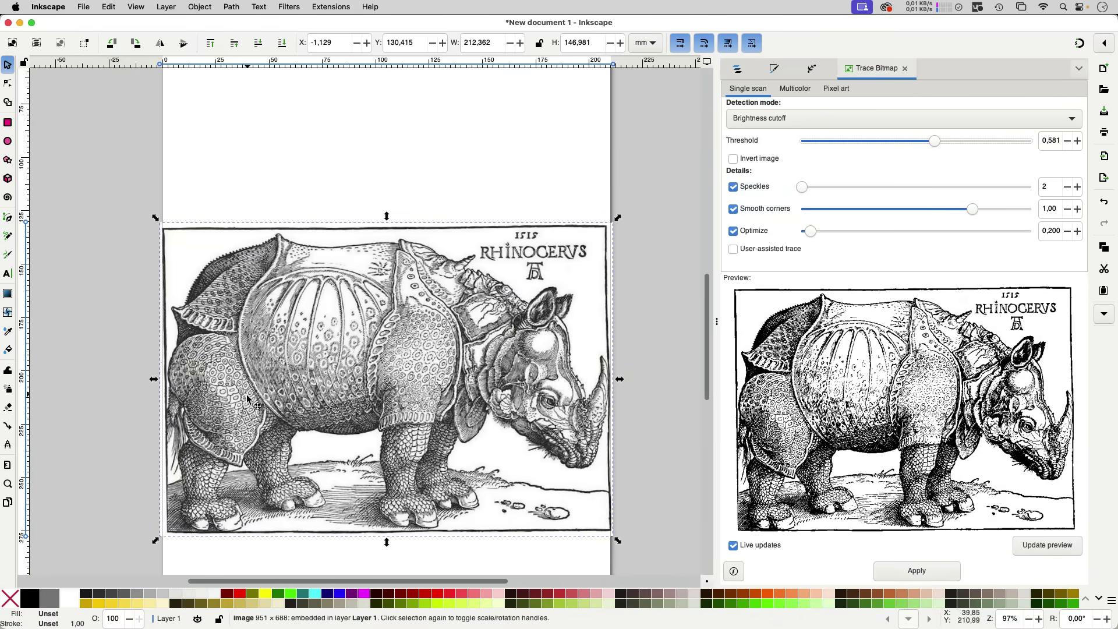
{"action": "left_click_drag", "start_coordinate": [934, 141], "coordinate": [942, 144]}
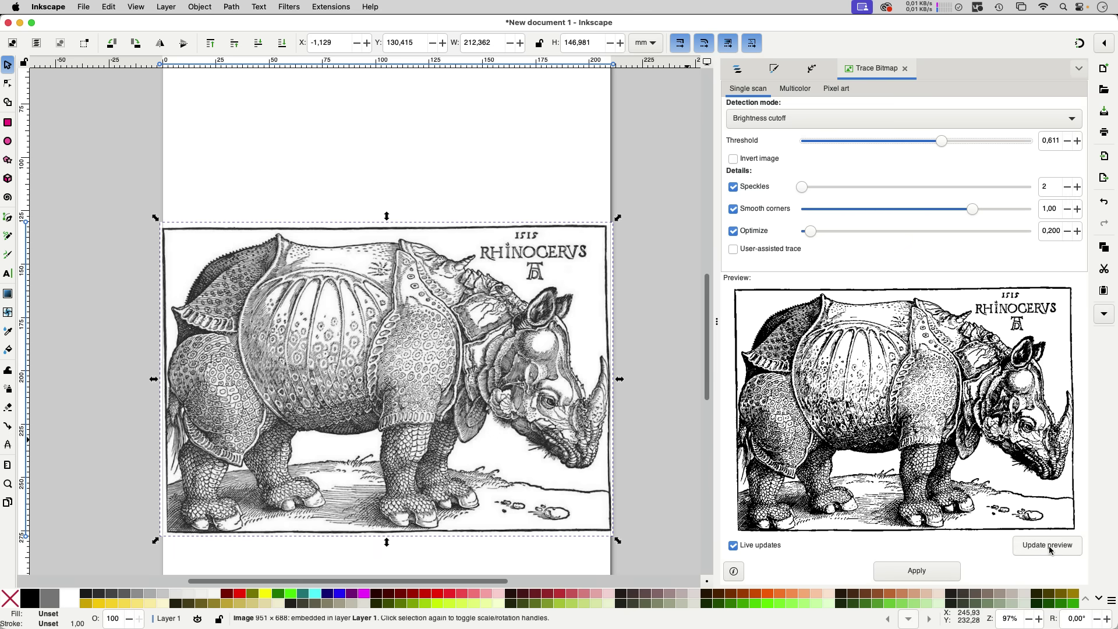
{"action": "left_click", "coordinate": [1051, 550]}
Create the traced rhino path and move the original bitmap off the page to the left
{"action": "left_click", "coordinate": [916, 571]}
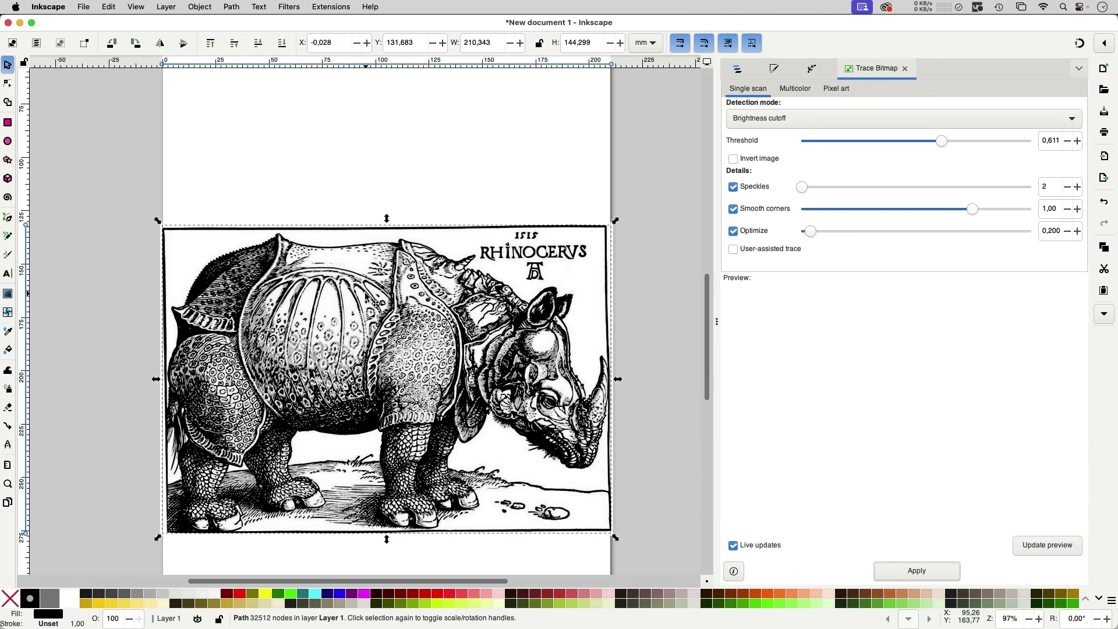
{"action": "left_click_drag", "start_coordinate": [374, 302], "coordinate": [463, 157]}
{"action": "left_click_drag", "start_coordinate": [491, 460], "coordinate": [87, 390]}
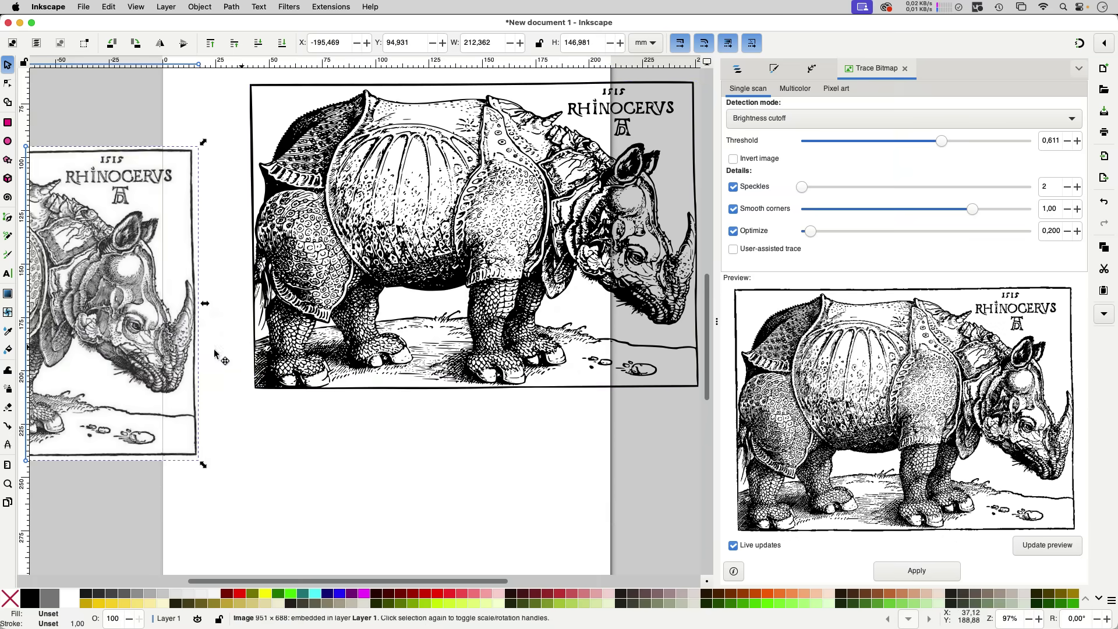
{"action": "left_click_drag", "start_coordinate": [222, 356], "coordinate": [129, 325]}
{"action": "mouse_move", "coordinate": [438, 285]}
{"action": "left_mouse_down"}
{"action": "mouse_move", "coordinate": [367, 413]}
{"action": "mouse_move", "coordinate": [353, 416]}
{"action": "left_mouse_up"}
{"action": "left_click", "coordinate": [431, 172]}
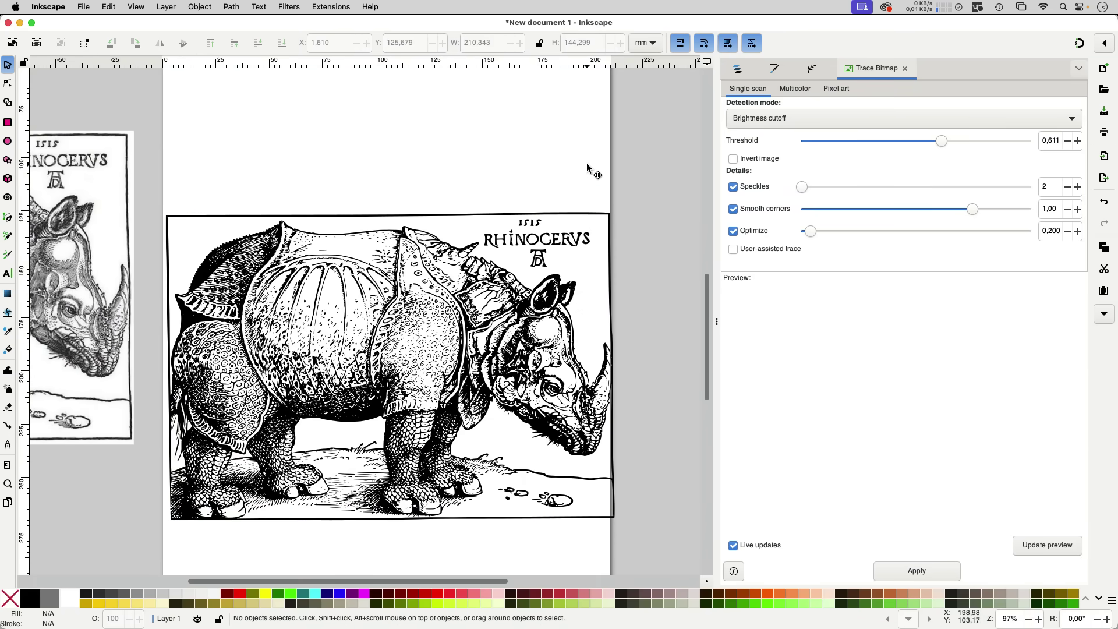